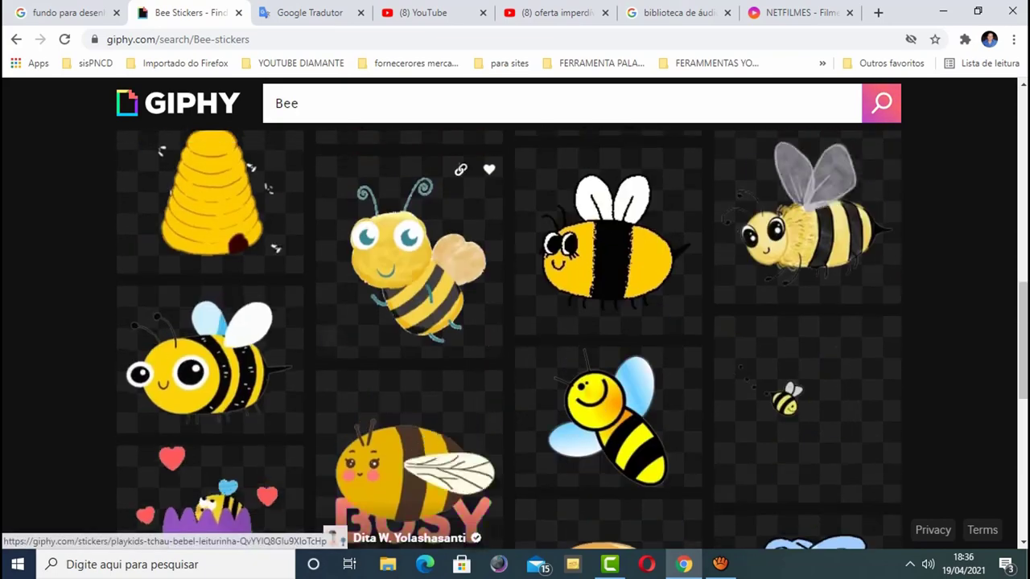
# Find the bee carrying a honey bucket among the Bee stickers and open its sticker page.
pyautogui.scroll(-4, 607, 362)
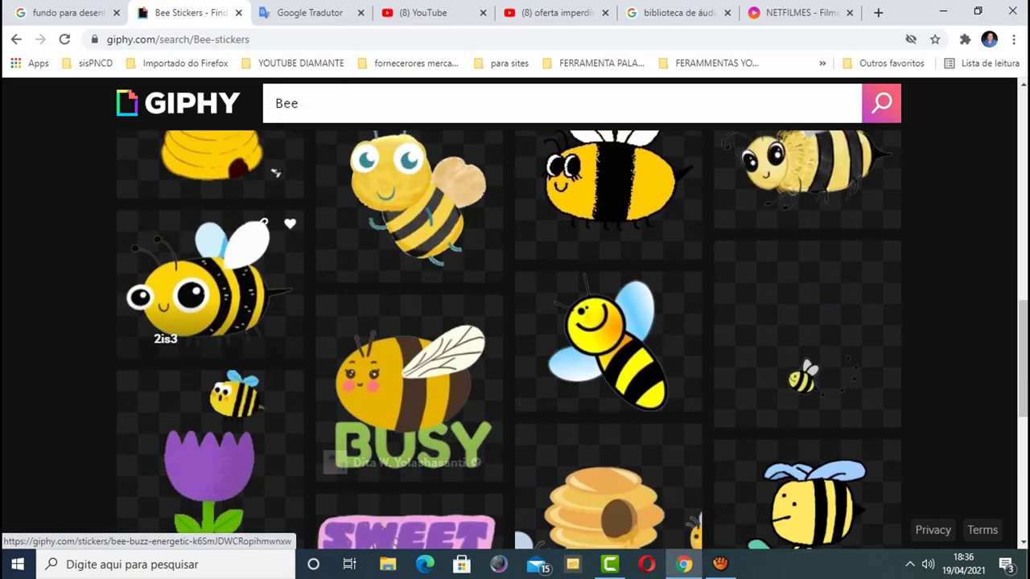
pyautogui.scroll(-2, 607, 362)
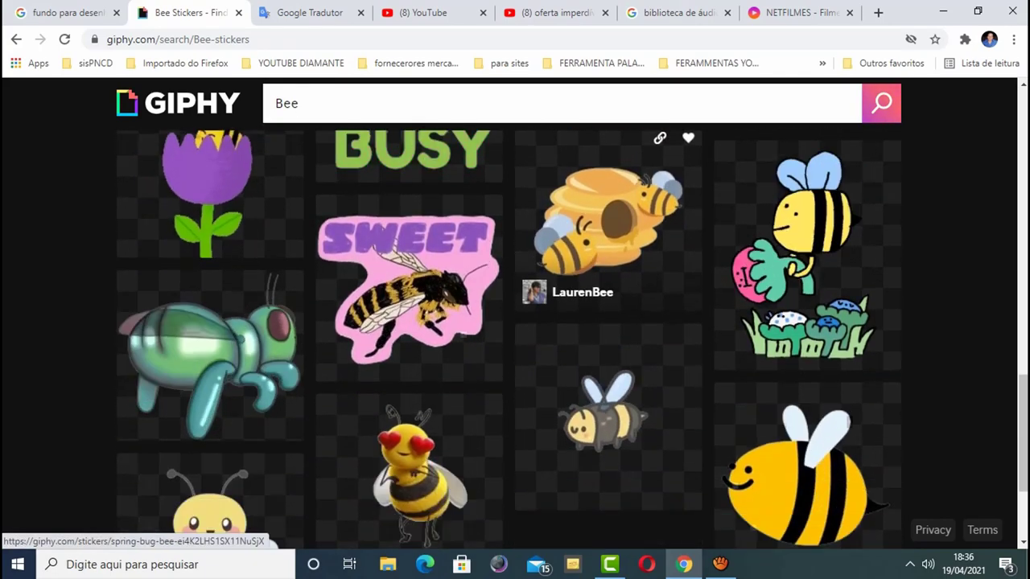
pyautogui.scroll(5, 608, 362)
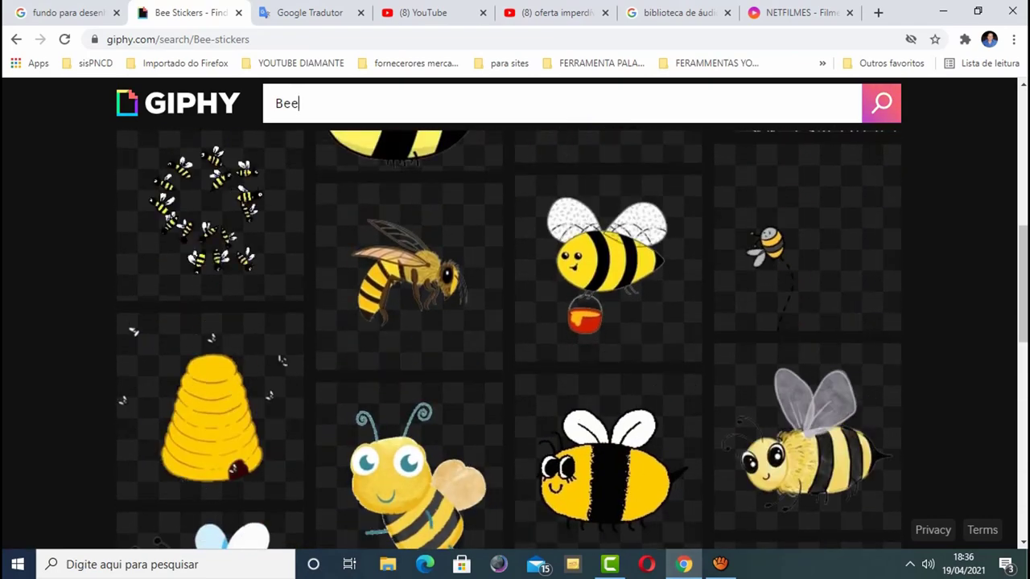
pyautogui.scroll(2, 607, 362)
pyautogui.scroll(-1, 608, 362)
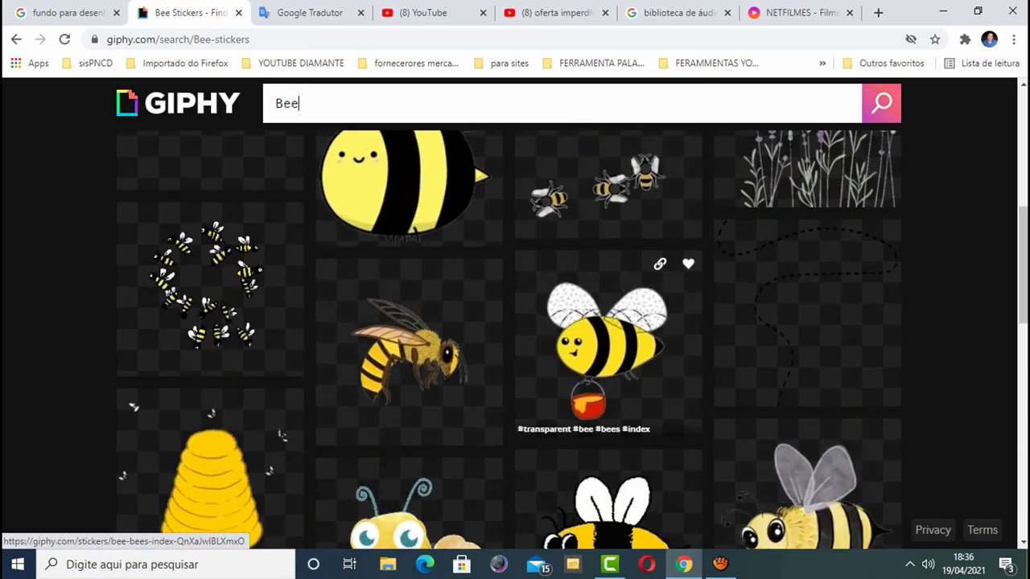
pyautogui.click(607, 338)
pyautogui.scroll(-2, 516, 257)
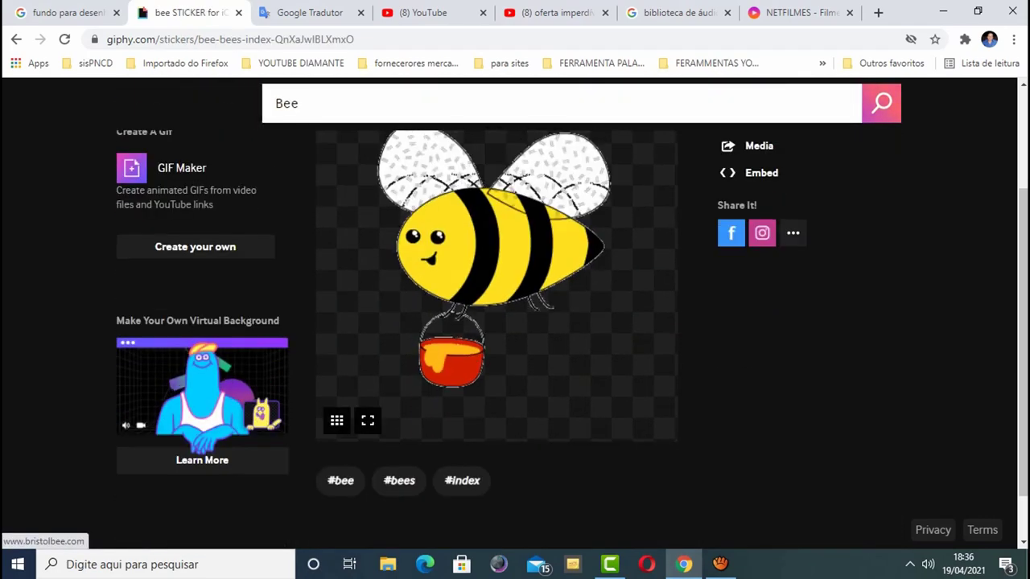
# Save the bee sticker's image to the computer and switch to Camtasia.
pyautogui.rightClick(516, 258)
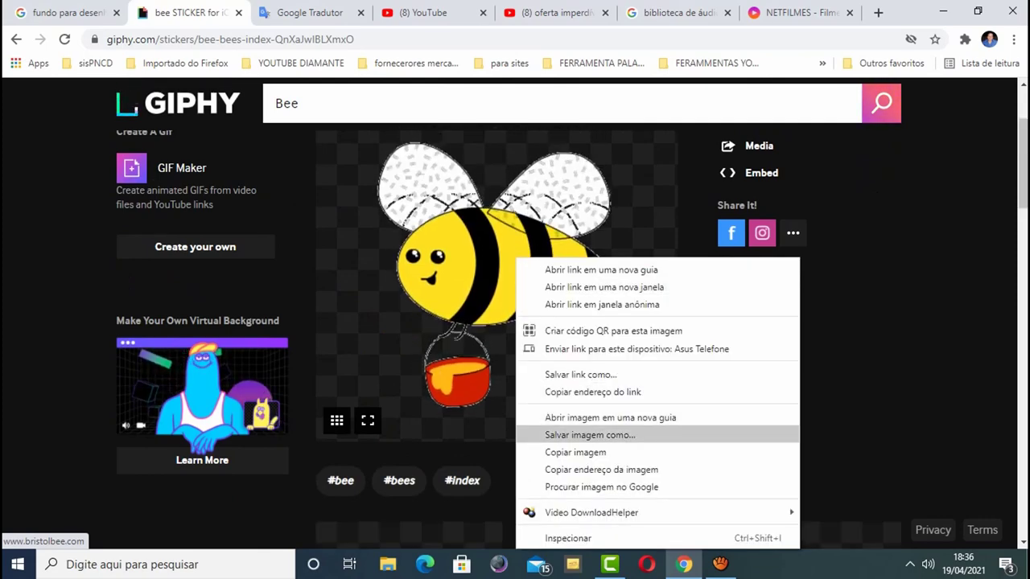
pyautogui.click(590, 434)
pyautogui.scroll(2, 590, 434)
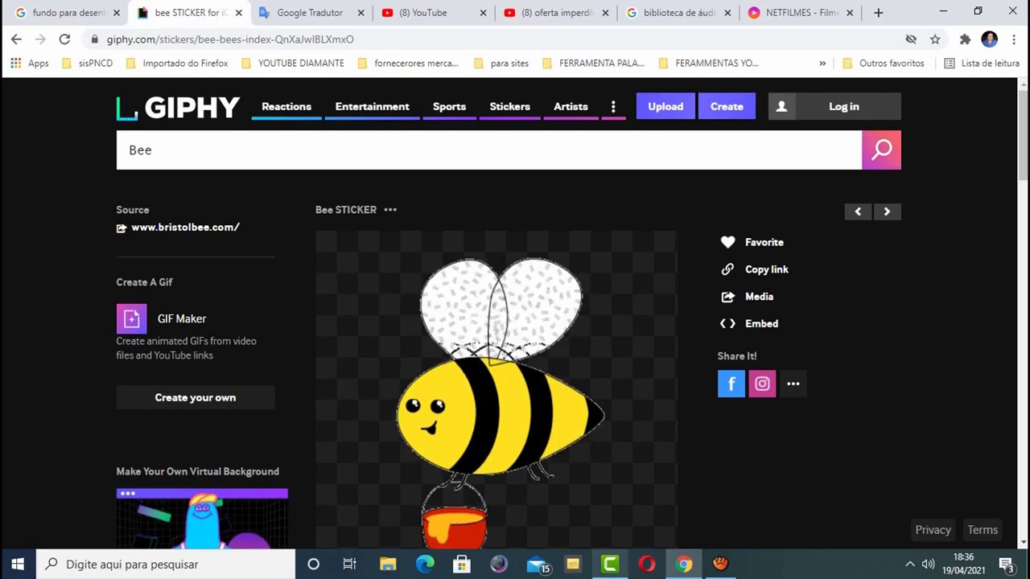
pyautogui.click(610, 564)
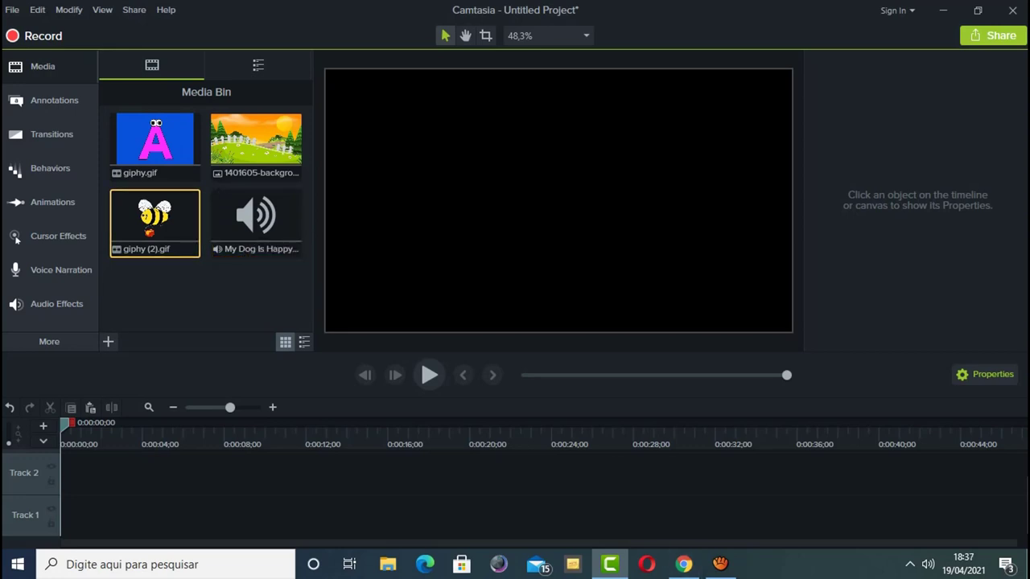
# Switch back to Chrome and open the YouTube audio library from the Google results for "biblioteca de áudio do youtube".
pyautogui.moveTo(683, 564)
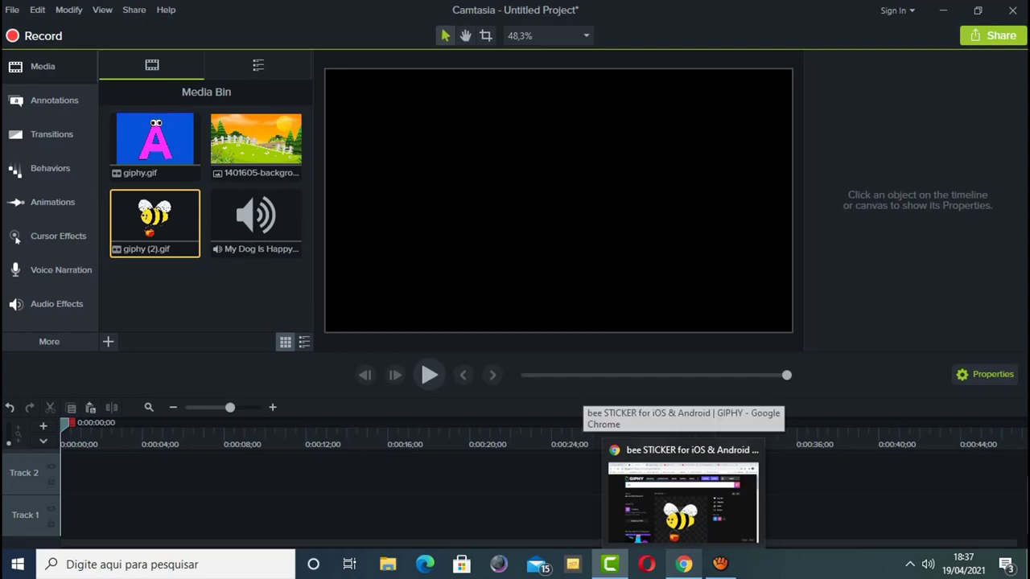
pyautogui.click(682, 495)
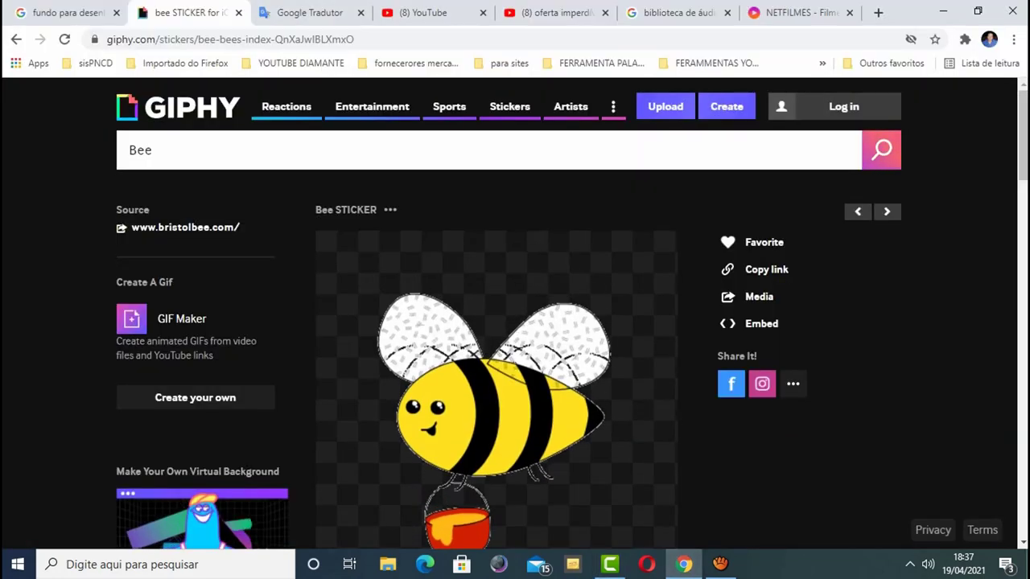
pyautogui.click(676, 12)
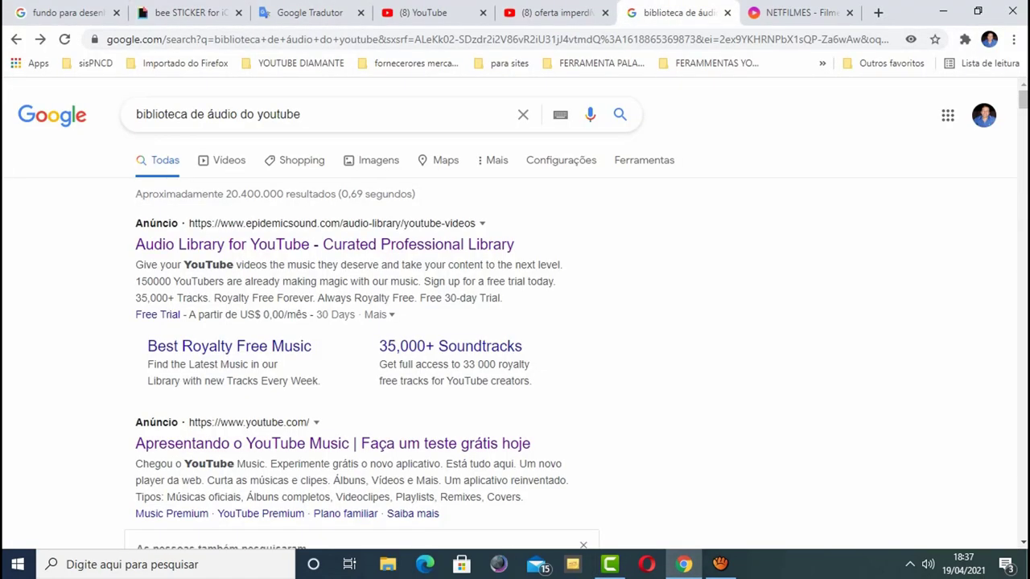
pyautogui.scroll(-3, 152, 190)
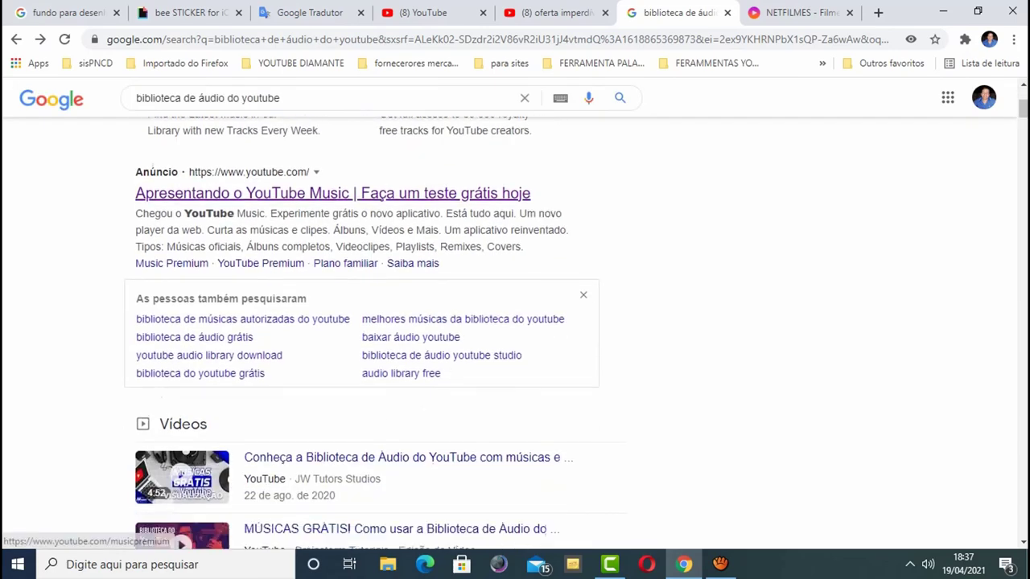
pyautogui.scroll(-6, 165, 242)
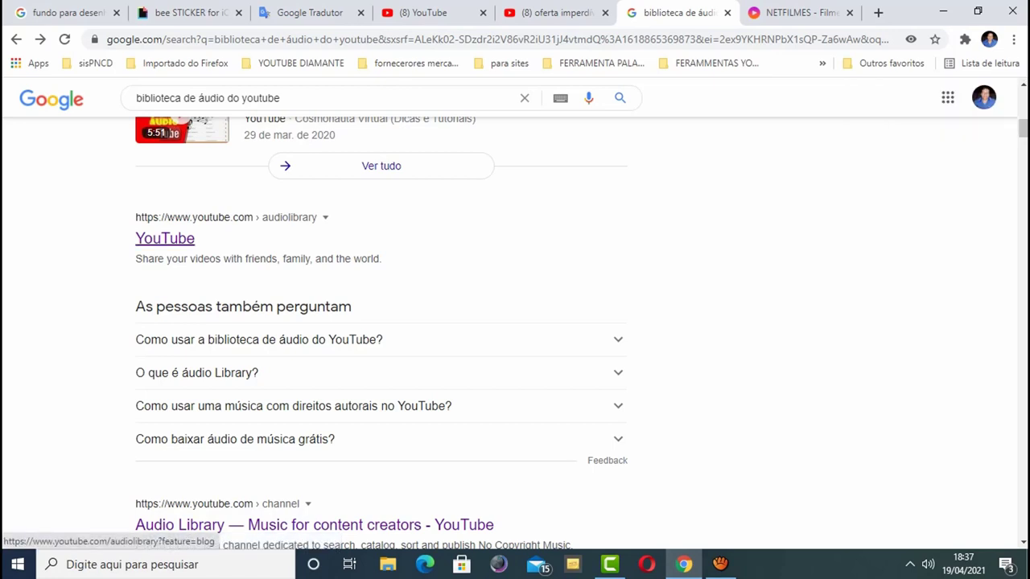
pyautogui.click(165, 239)
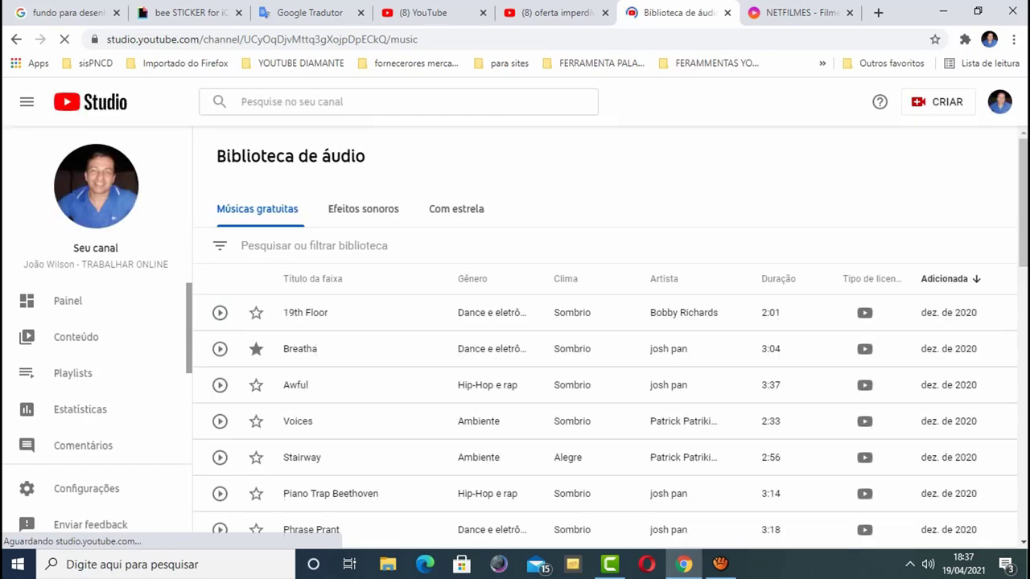
# Filter the free music tracks in the audio library by the genre Infantil.
pyautogui.scroll(-1, 603, 362)
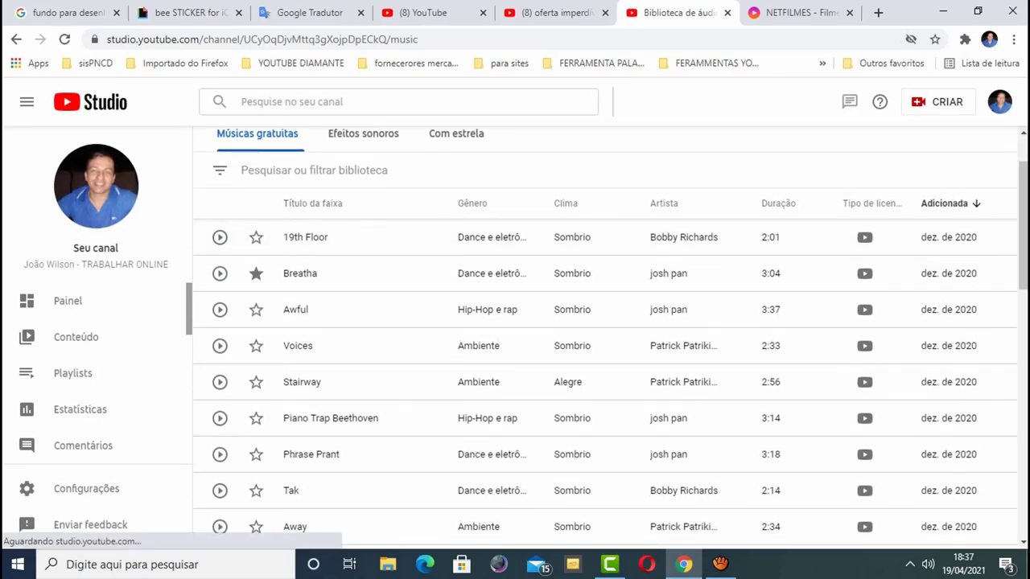
pyautogui.click(314, 170)
pyautogui.press('Down')
pyautogui.press('Down')
pyautogui.press('Down')
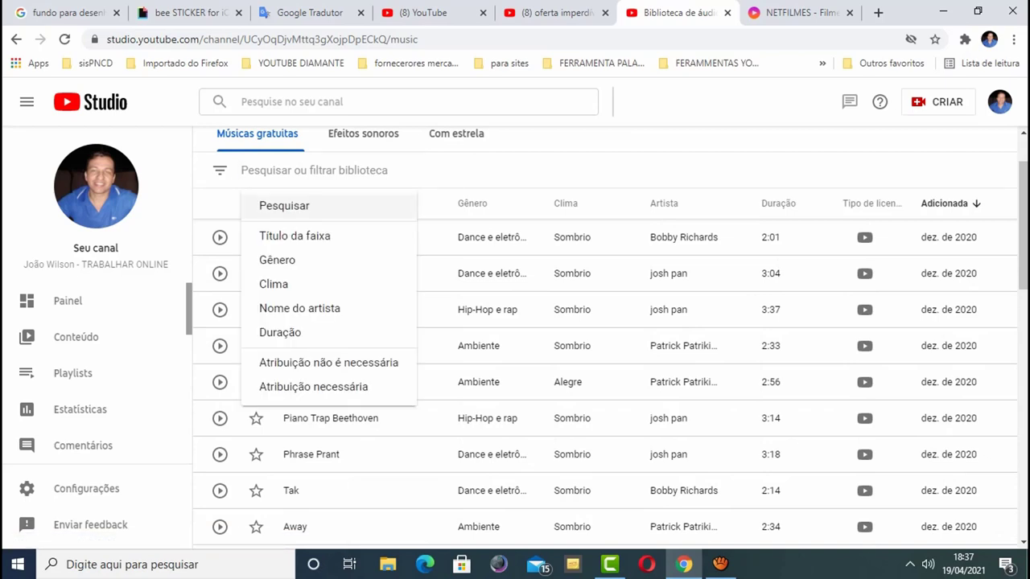
pyautogui.press('Return')
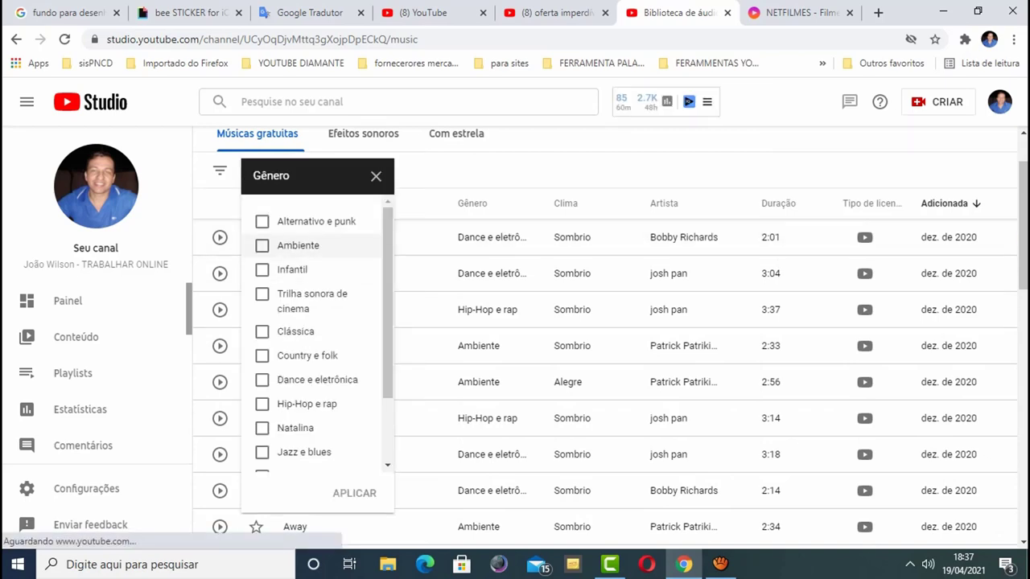
pyautogui.press('space')
pyautogui.press('Tab')
pyautogui.press('Tab')
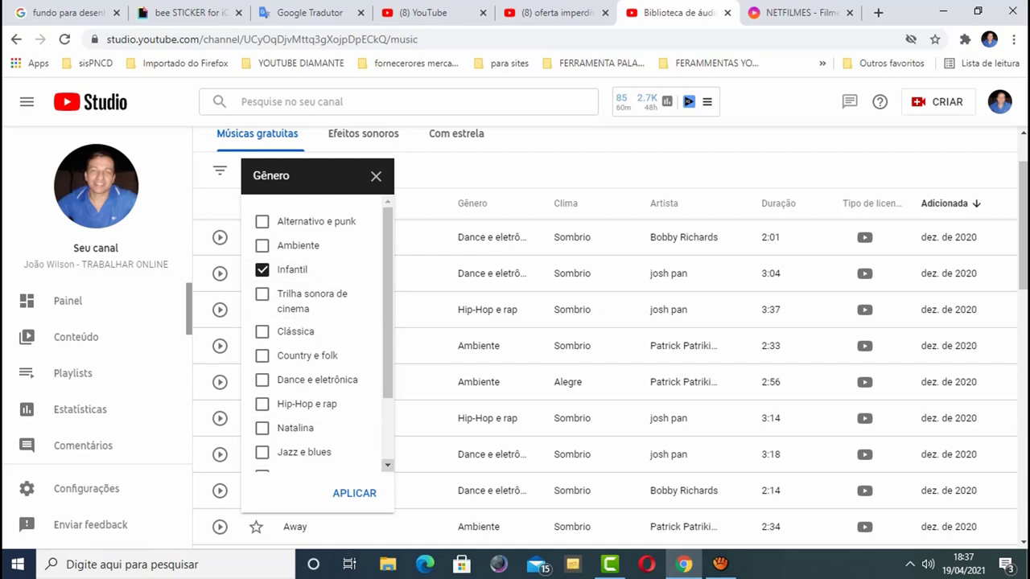
pyautogui.press('Return')
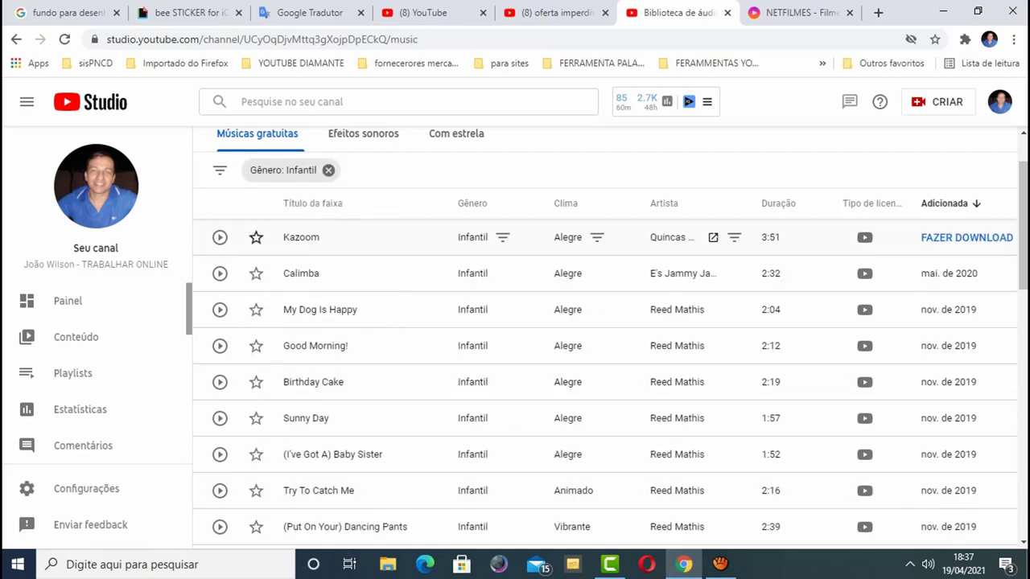
# Add the filter "Atribuição não é necessária" to the track list and briefly preview the track My Dog Is Happy.
pyautogui.scroll(1, 258, 306)
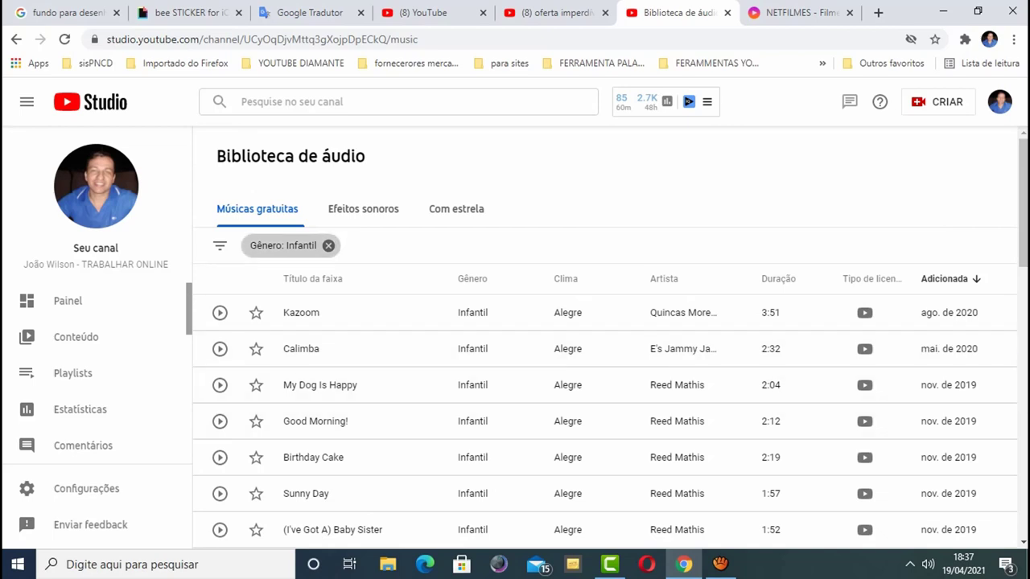
pyautogui.click(371, 245)
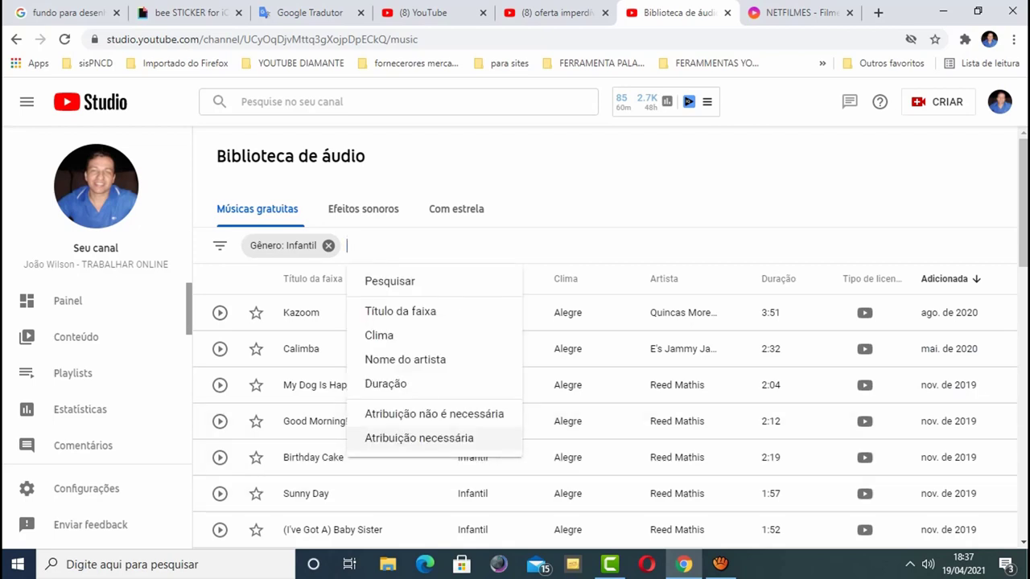
pyautogui.click(434, 414)
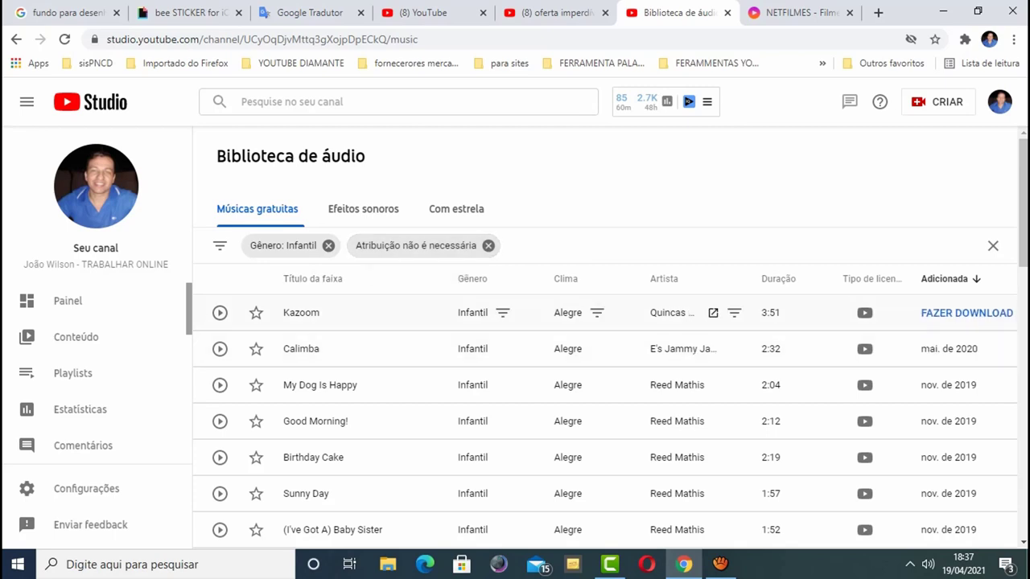
pyautogui.click(220, 385)
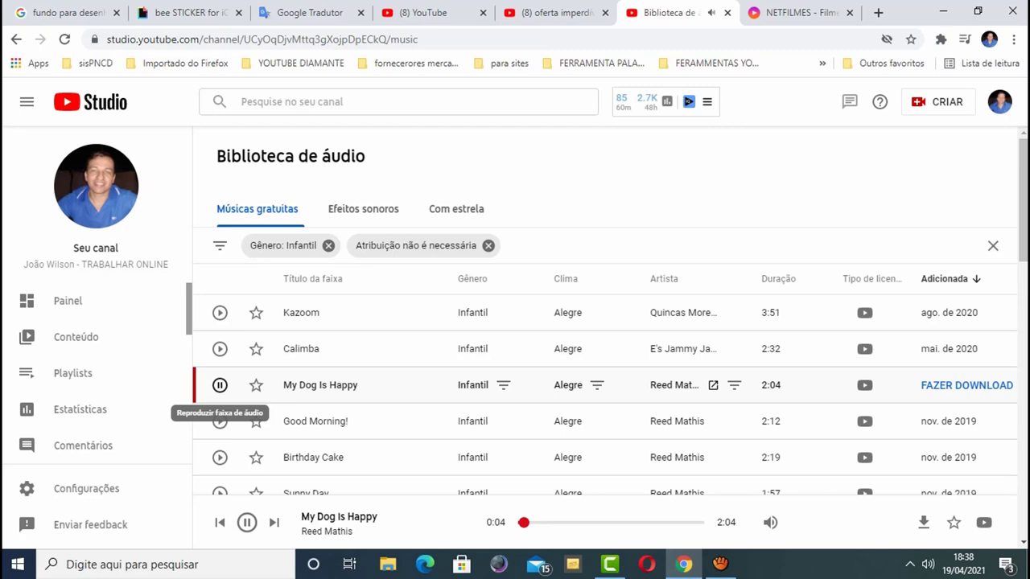
pyautogui.click(220, 384)
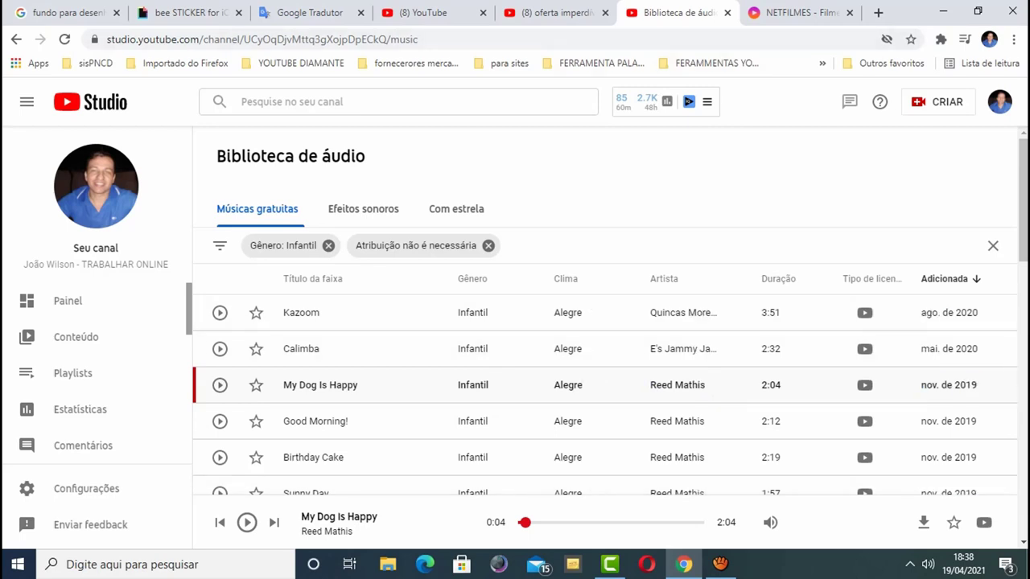
# Switch to Camtasia and place the park landscape background image at the start of Track 1.
pyautogui.click(610, 564)
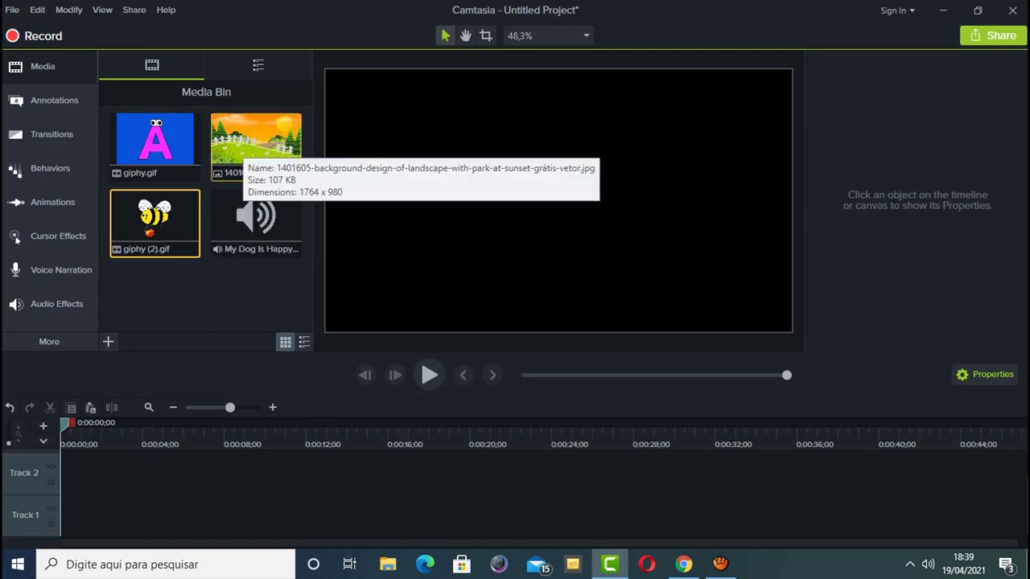
pyautogui.moveTo(241, 153); pyautogui.dragTo(113, 515)
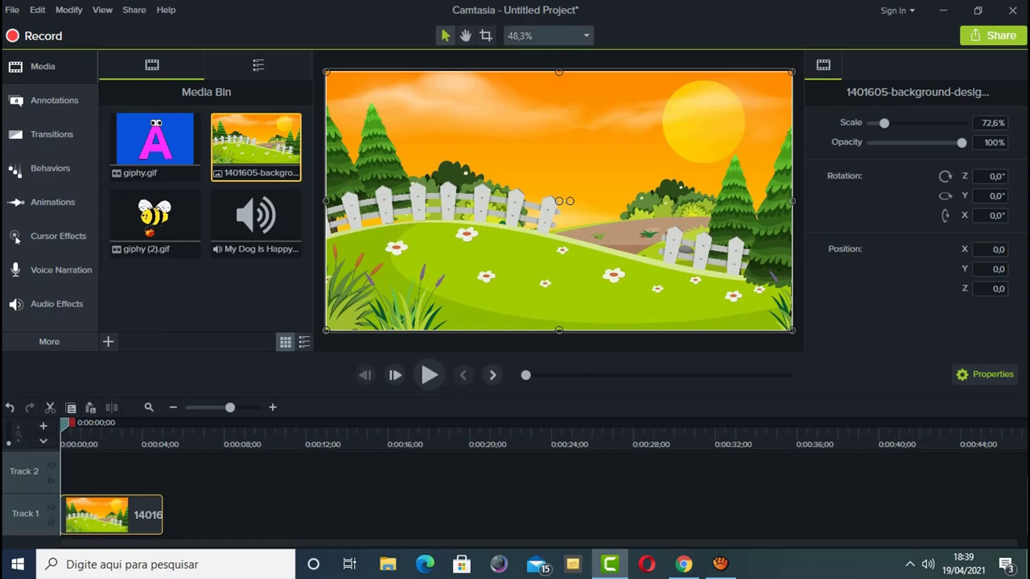
# Set the project's canvas dimensions to 720p HD (1280x720) and apply the project settings.
pyautogui.click(547, 36)
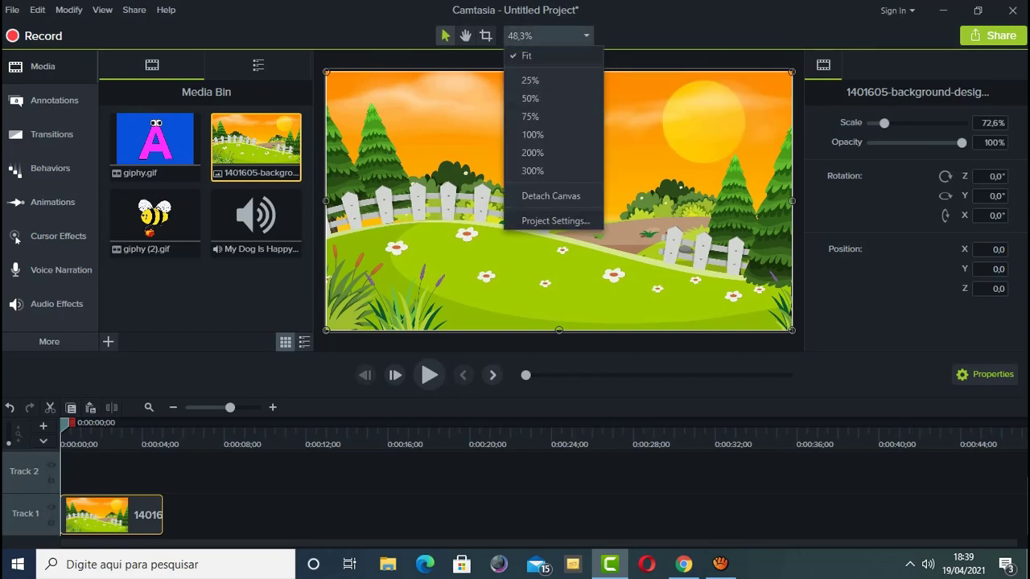
pyautogui.click(555, 220)
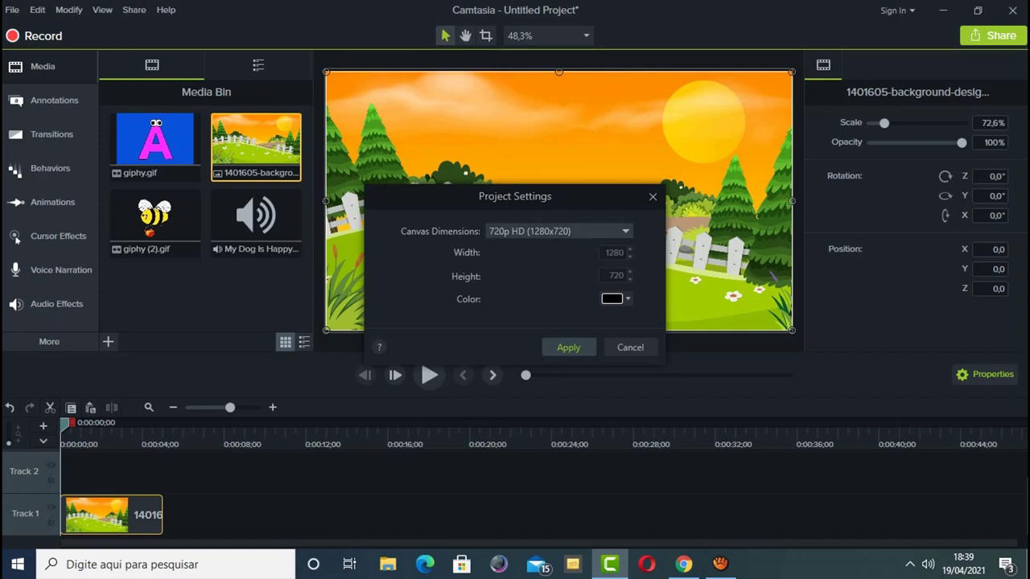
pyautogui.hotkey('alt', 'Down')
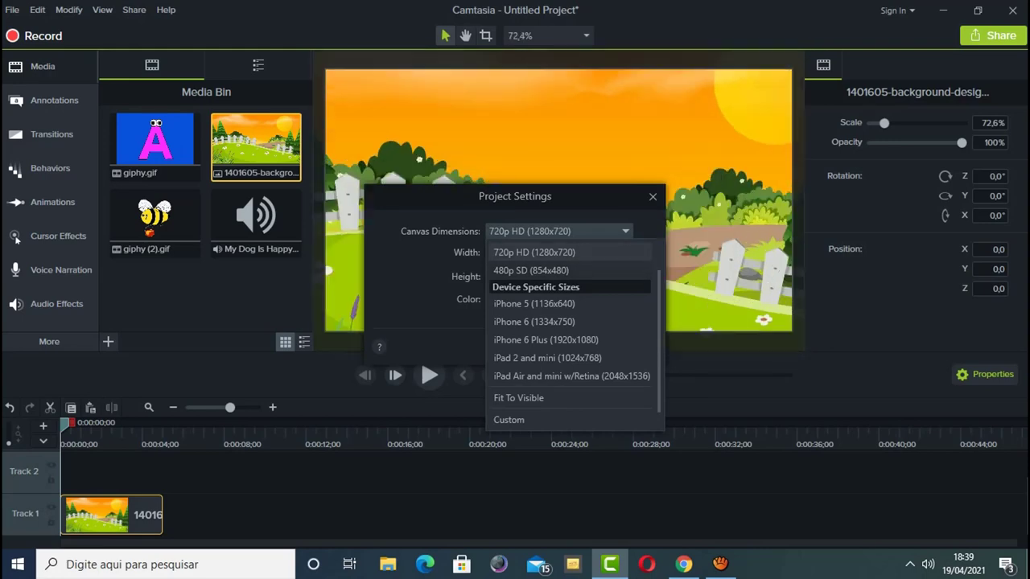
pyautogui.press('Up')
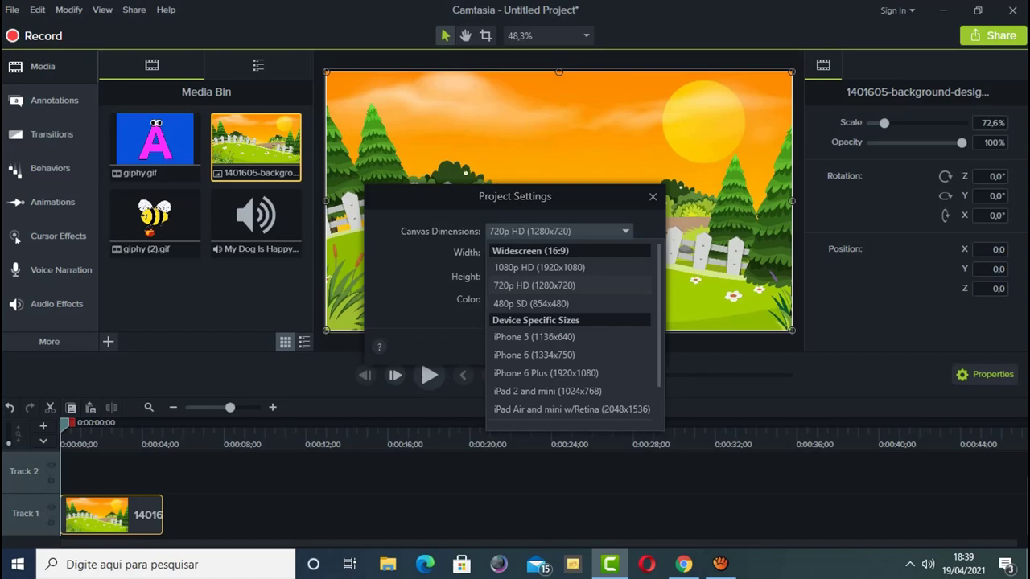
pyautogui.press('Return')
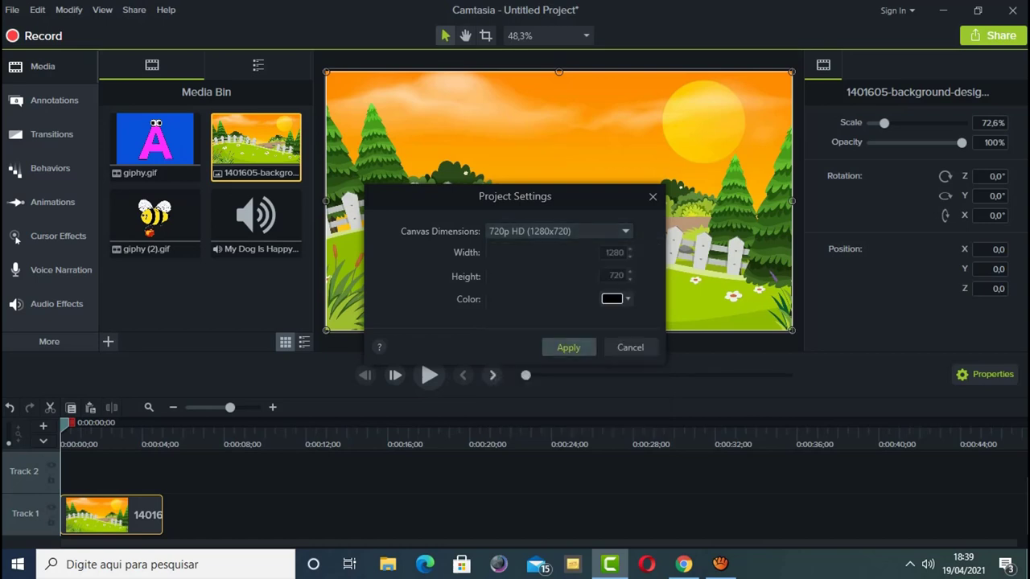
pyautogui.press('Return')
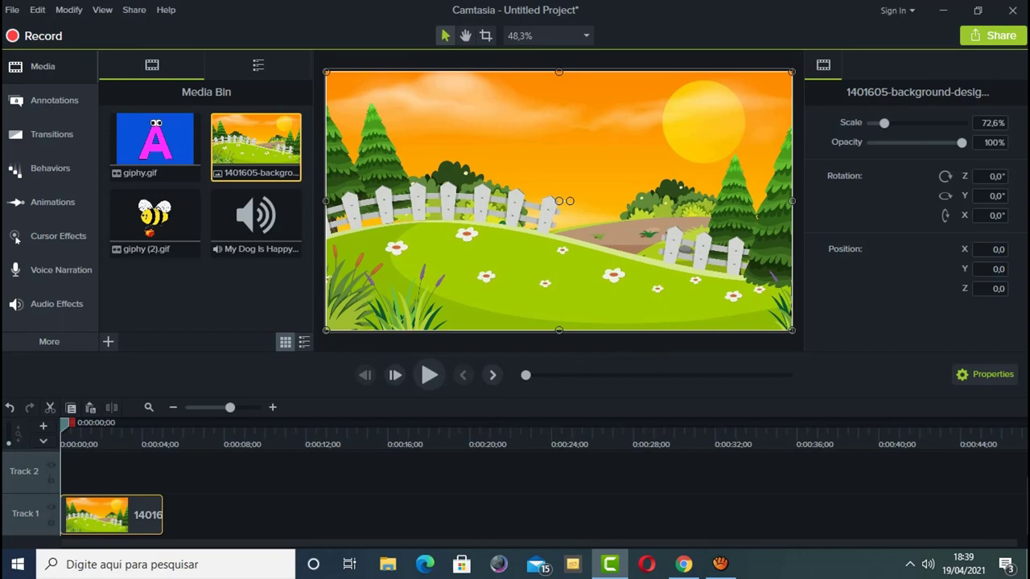
# Place the letter A clip giphy.gif at the start of Track 2, enlarged to about 105%, and play the timeline.
pyautogui.moveTo(141, 157); pyautogui.dragTo(68, 474)
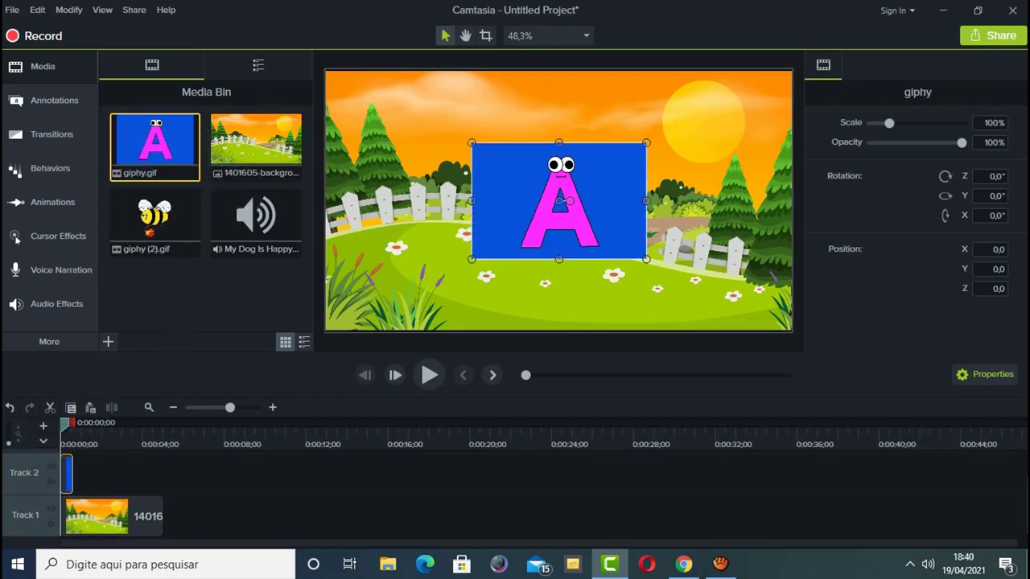
pyautogui.moveTo(472, 143); pyautogui.dragTo(465, 139)
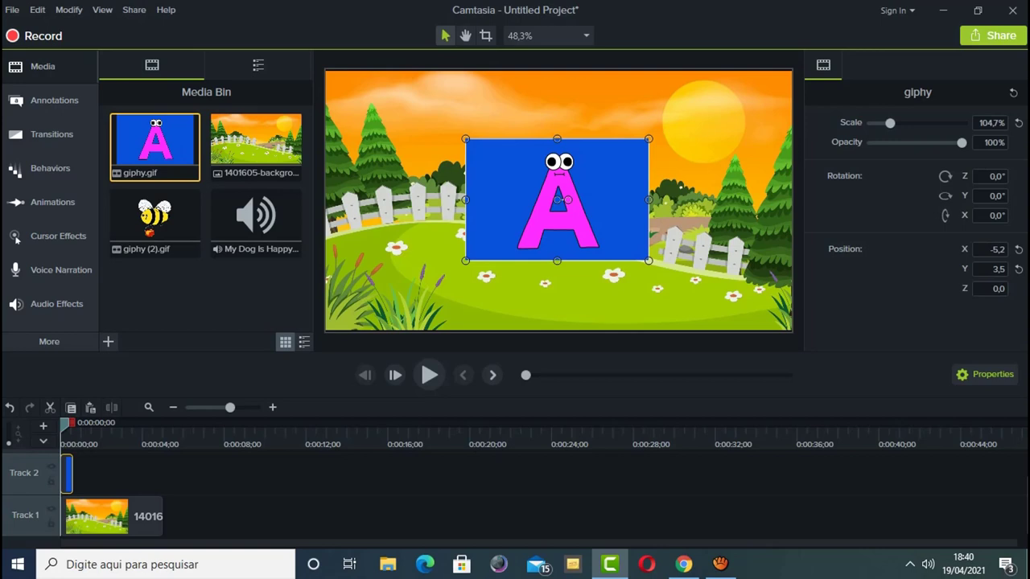
pyautogui.click(428, 375)
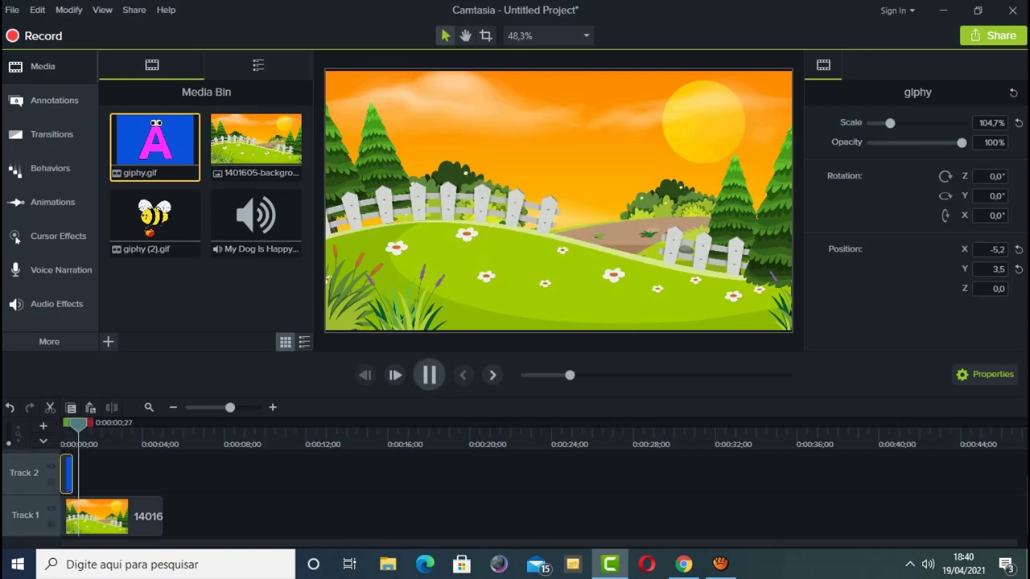
# Duplicate the letter A clip on Track 2, placing the copy directly after the original.
pyautogui.press('space')
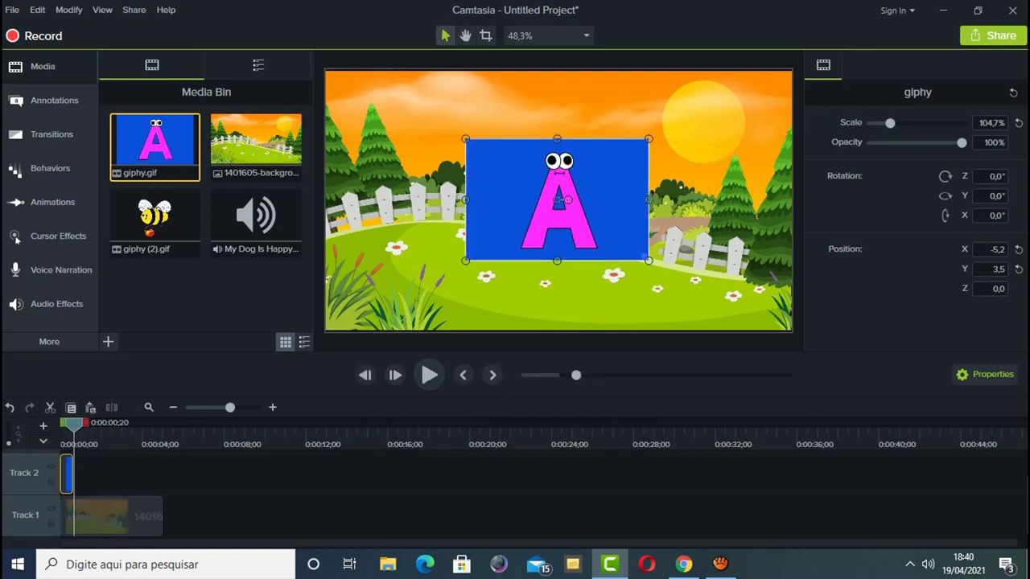
pyautogui.hotkey('ctrl', 'Home')
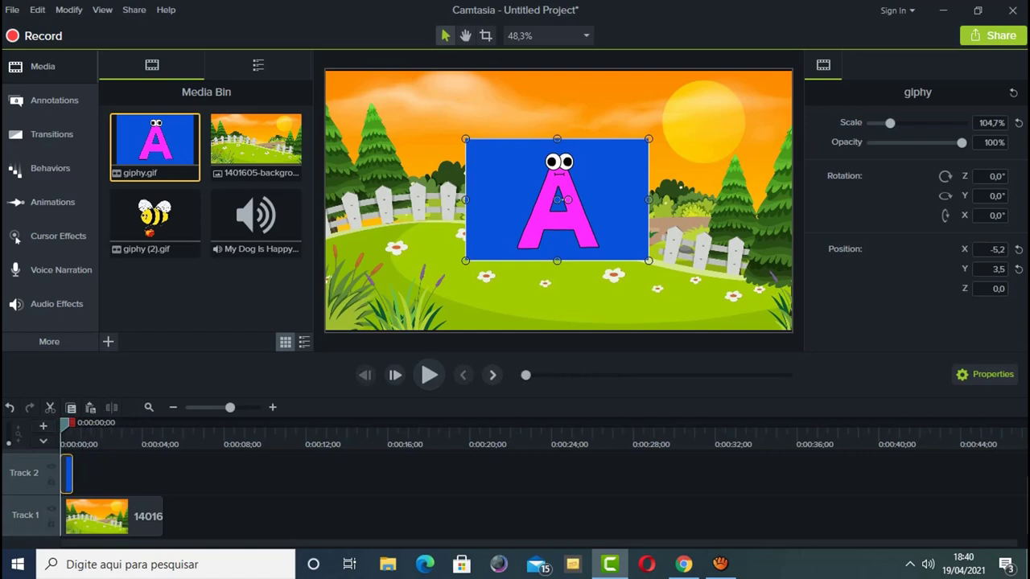
pyautogui.moveTo(67, 473)
pyautogui.mouseDown()
pyautogui.moveTo(67, 495)
pyautogui.moveTo(68, 475)
pyautogui.mouseUp()
pyautogui.moveTo(67, 475)
pyautogui.mouseDown()
pyautogui.moveTo(68, 502)
pyautogui.moveTo(68, 475)
pyautogui.mouseUp()
pyautogui.rightClick(67, 463)
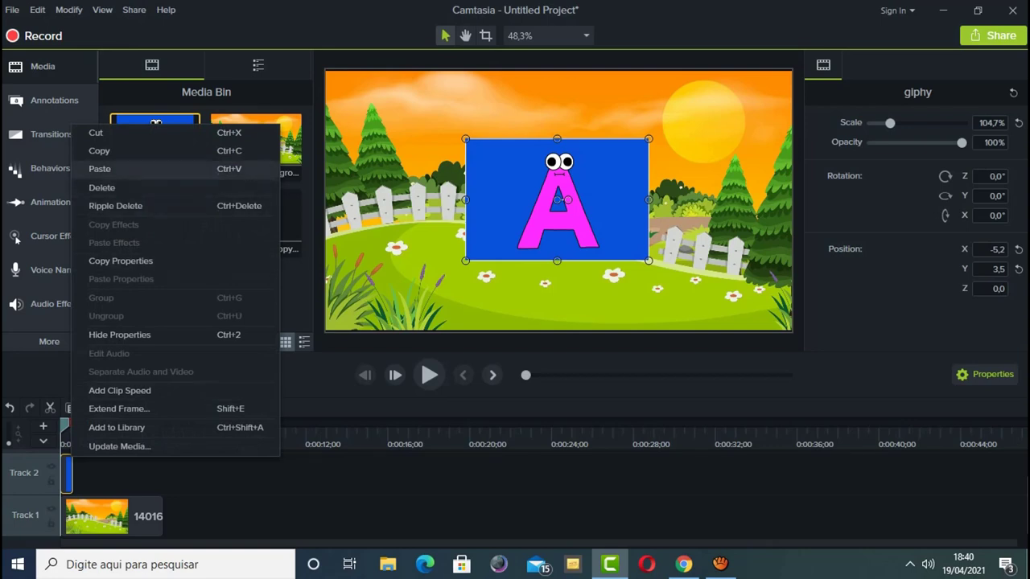
pyautogui.click(99, 151)
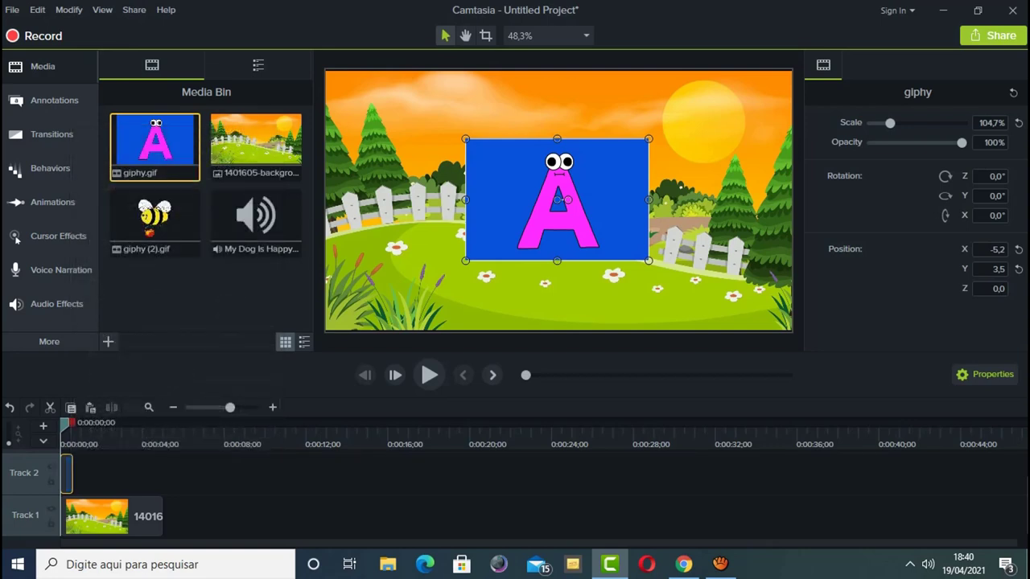
pyautogui.rightClick(98, 456)
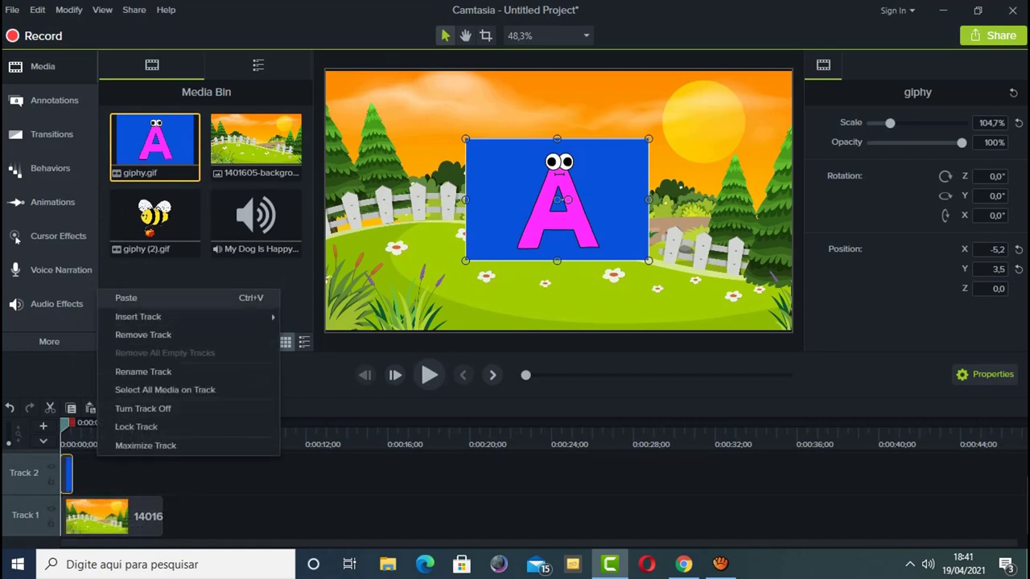
pyautogui.click(125, 298)
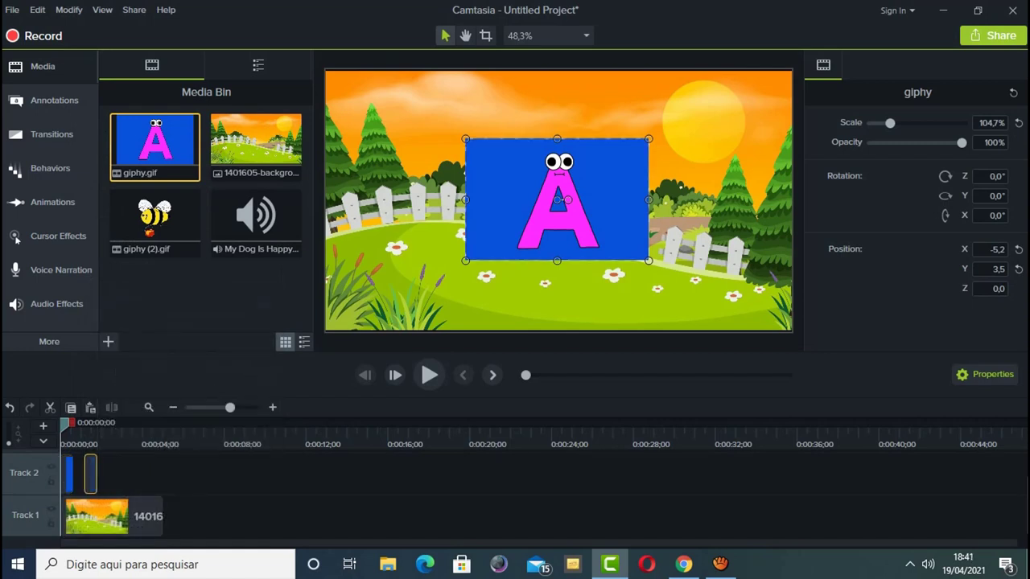
# Paste two more copies of the letter A clip on Track 2 so all four run end to end.
pyautogui.click(272, 408)
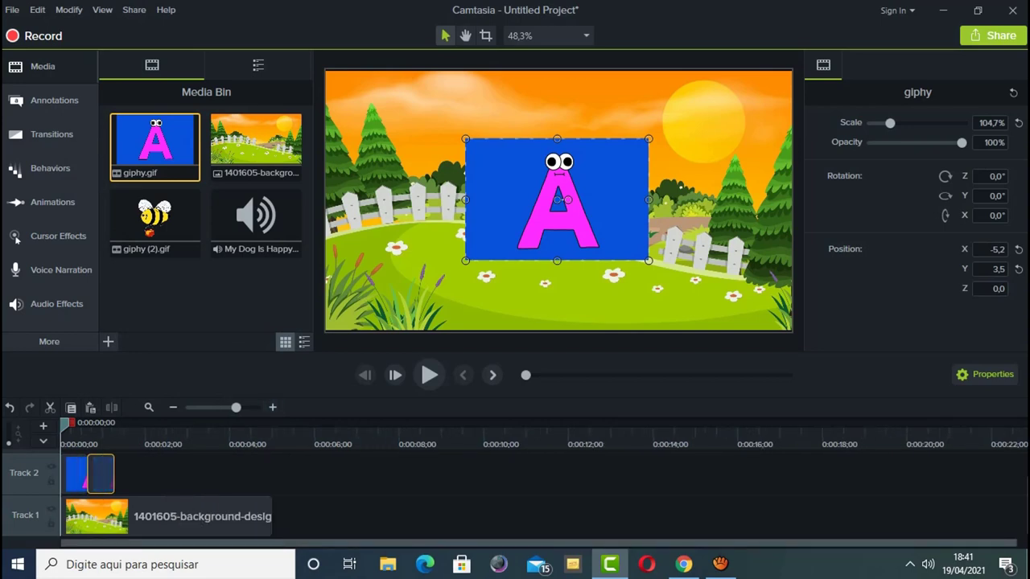
pyautogui.rightClick(133, 456)
pyautogui.click(161, 296)
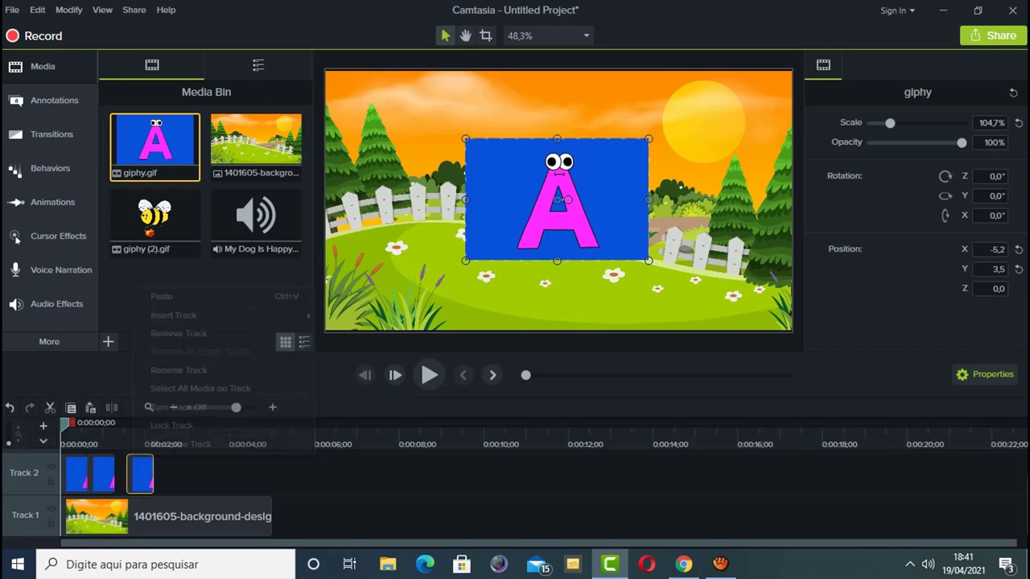
pyautogui.rightClick(165, 471)
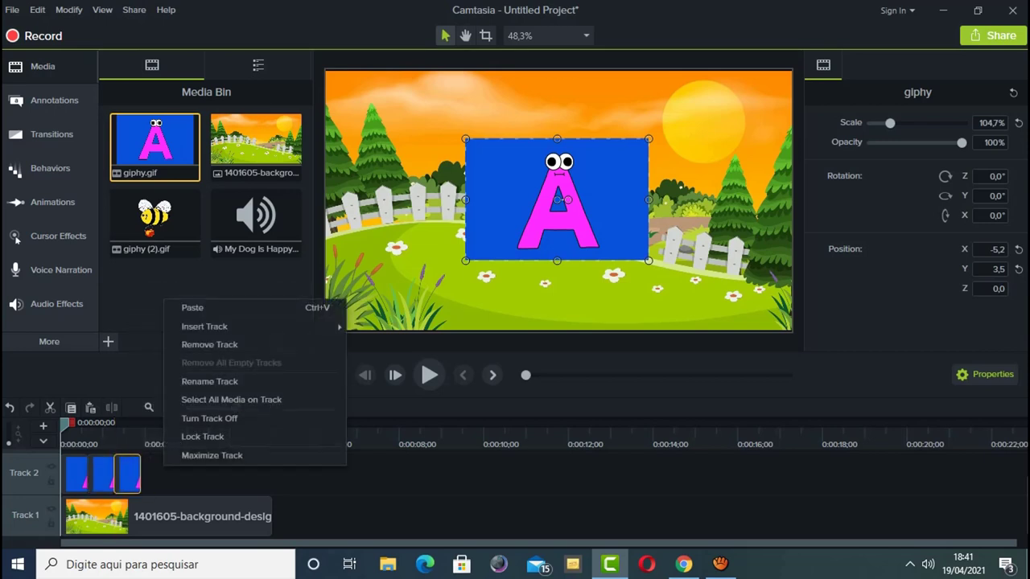
pyautogui.click(183, 309)
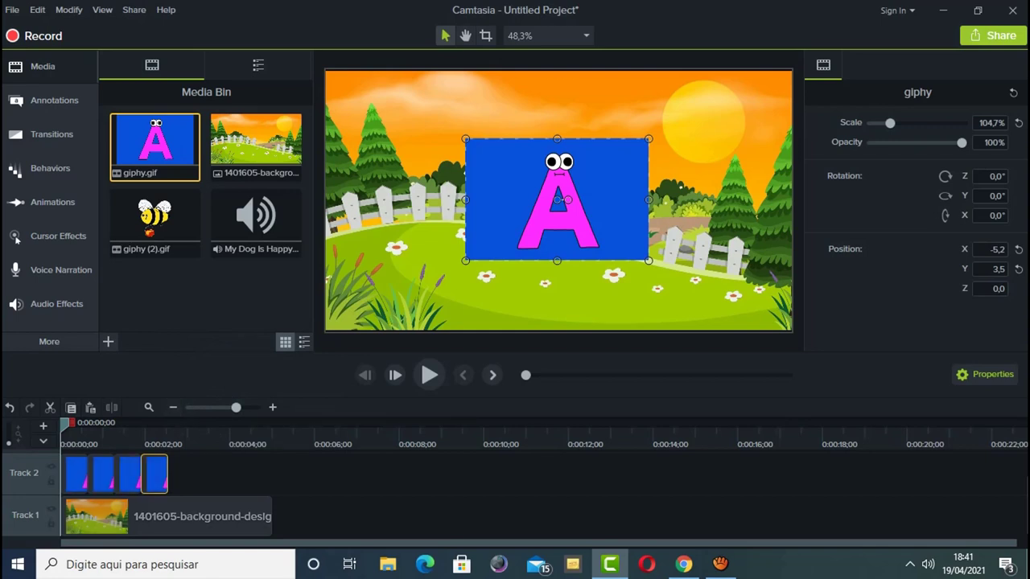
# Play the timeline through the four letter A clips and return the playhead to the start.
pyautogui.click(429, 375)
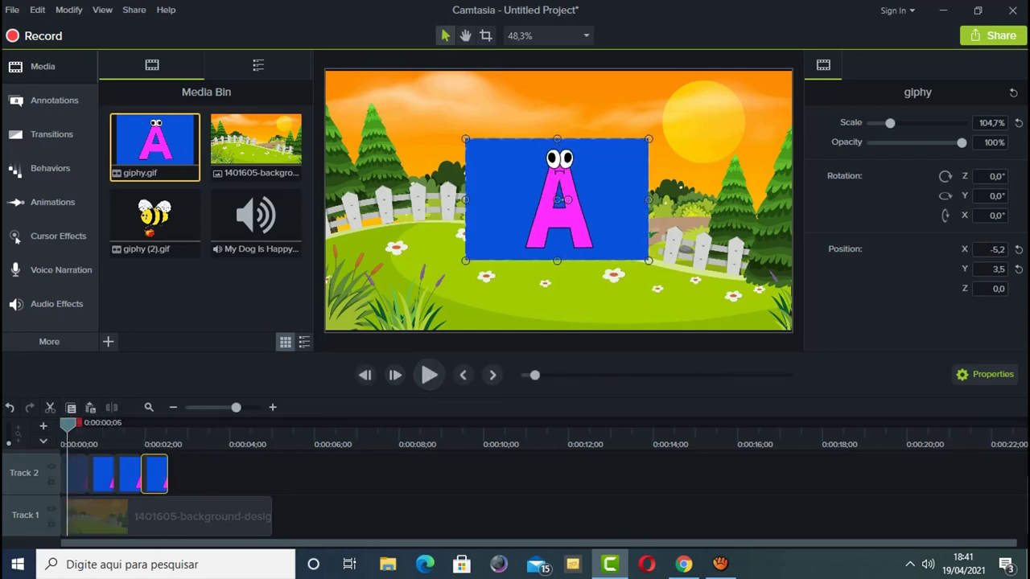
pyautogui.click(429, 375)
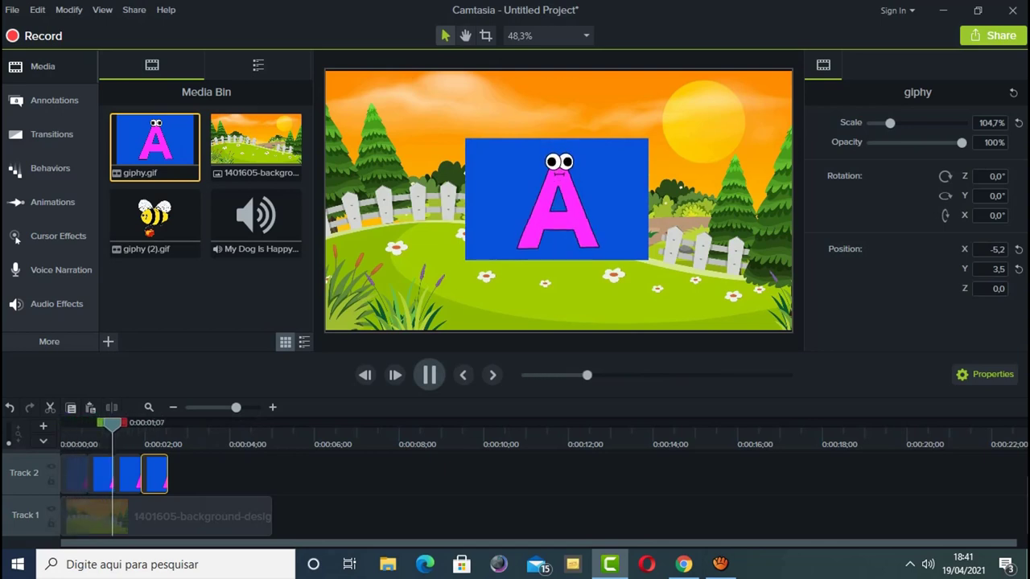
pyautogui.click(429, 375)
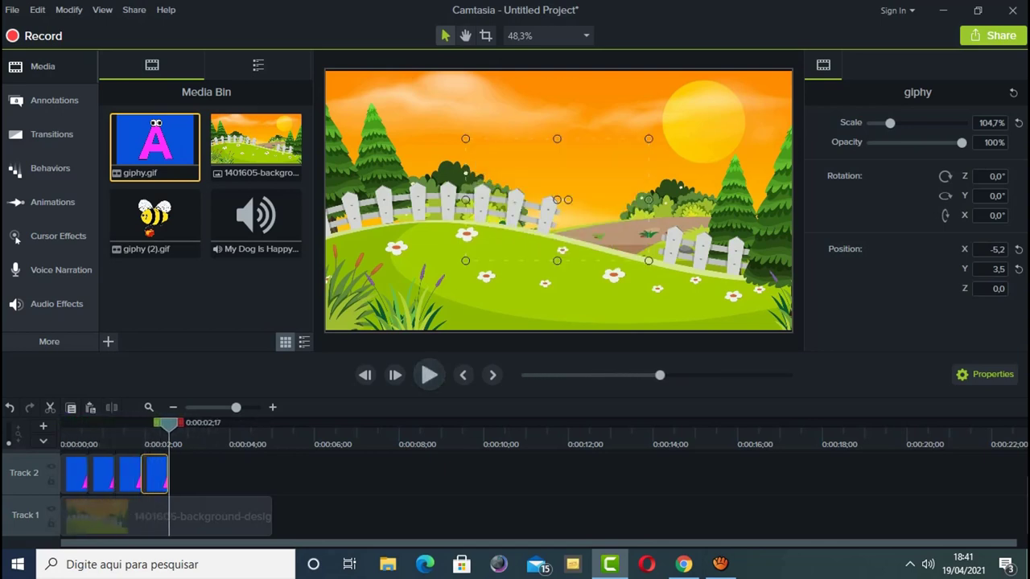
pyautogui.hotkey('ctrl', 'Home')
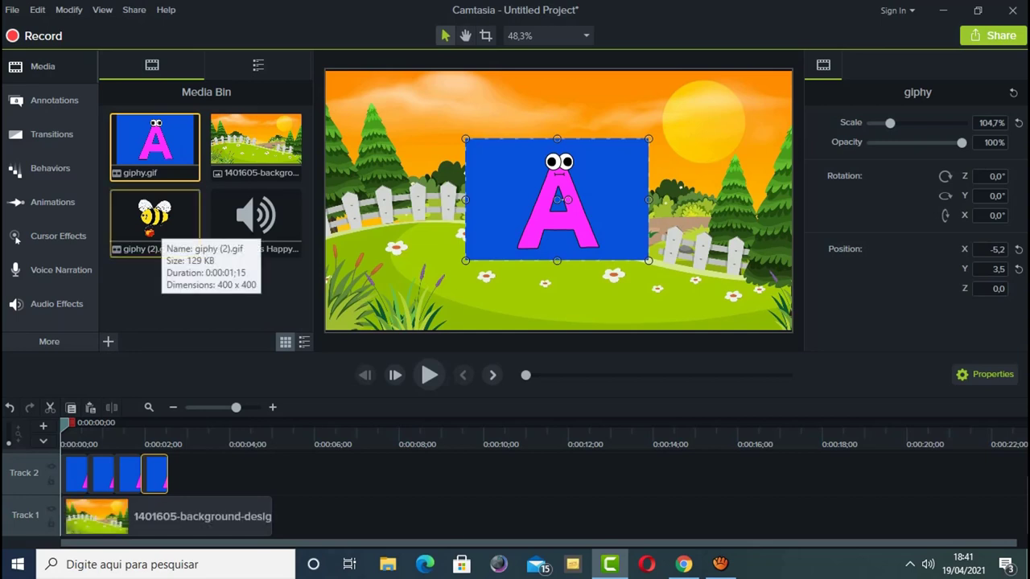
# Place the bee clip giphy (2).gif shortly after the letter A clips on Track 2 and add a second copy ending with the background.
pyautogui.moveTo(157, 229); pyautogui.dragTo(221, 473)
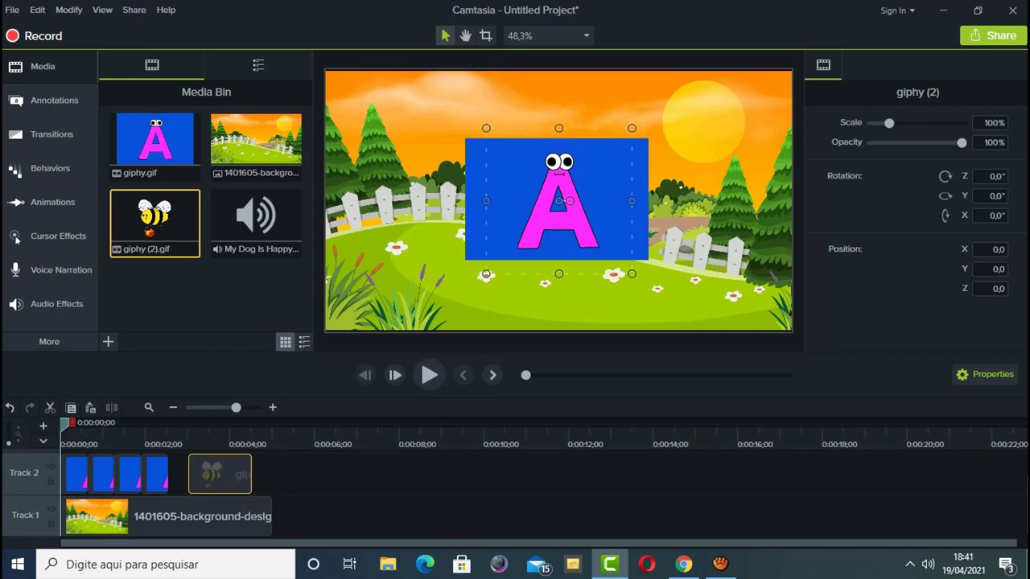
pyautogui.moveTo(220, 473); pyautogui.dragTo(210, 474)
pyautogui.rightClick(214, 471)
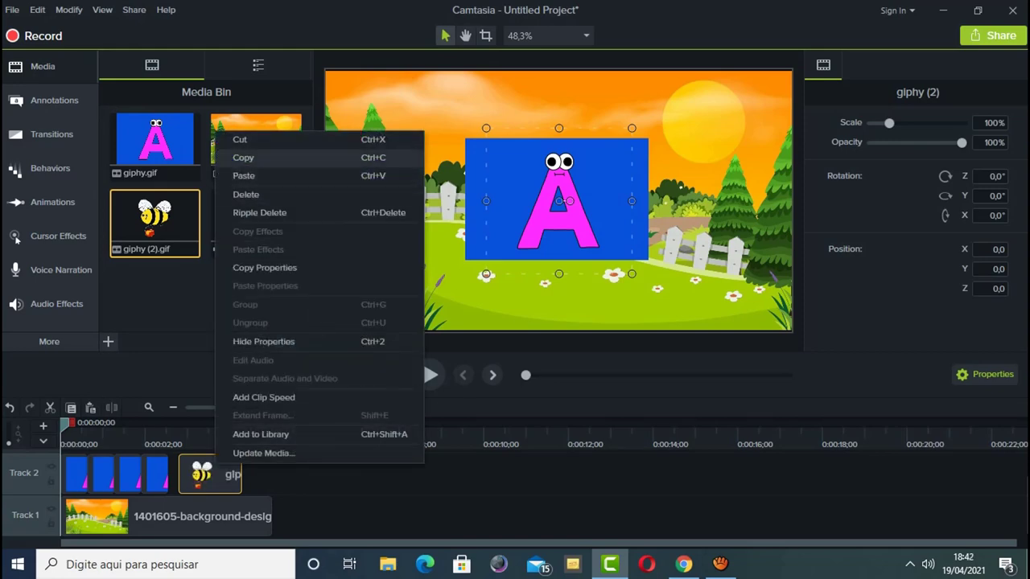
pyautogui.click(243, 158)
pyautogui.rightClick(259, 475)
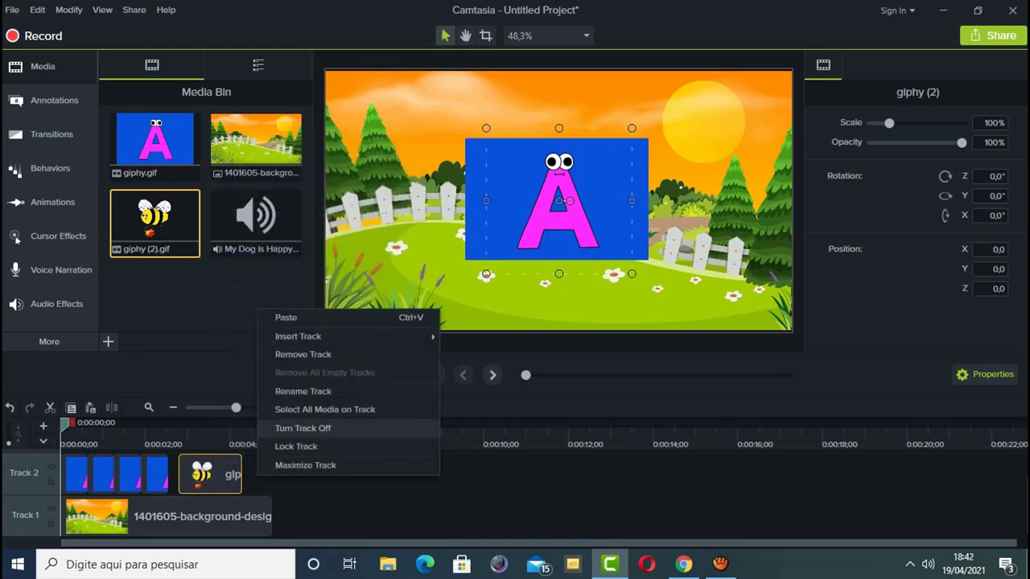
pyautogui.click(286, 317)
pyautogui.moveTo(282, 475); pyautogui.dragTo(271, 474)
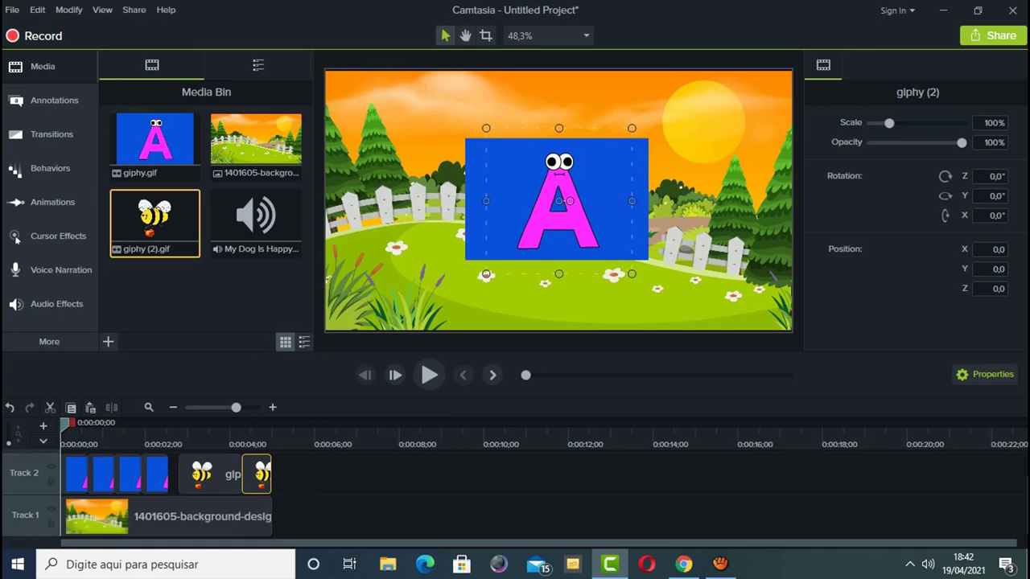
pyautogui.click(167, 516)
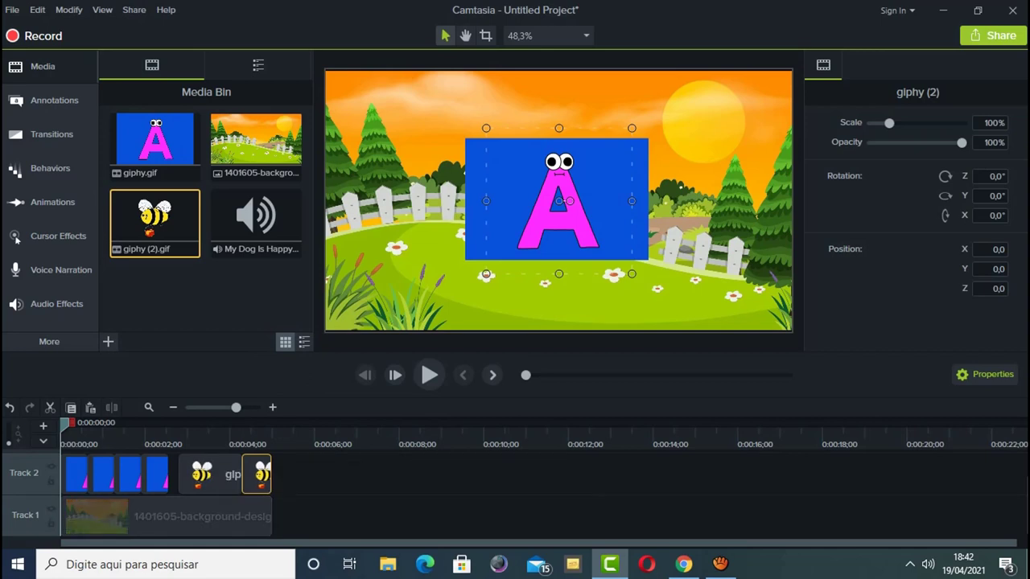
pyautogui.moveTo(272, 516)
pyautogui.mouseDown()
pyautogui.moveTo(861, 516)
pyautogui.moveTo(251, 517)
pyautogui.moveTo(272, 517)
pyautogui.mouseUp()
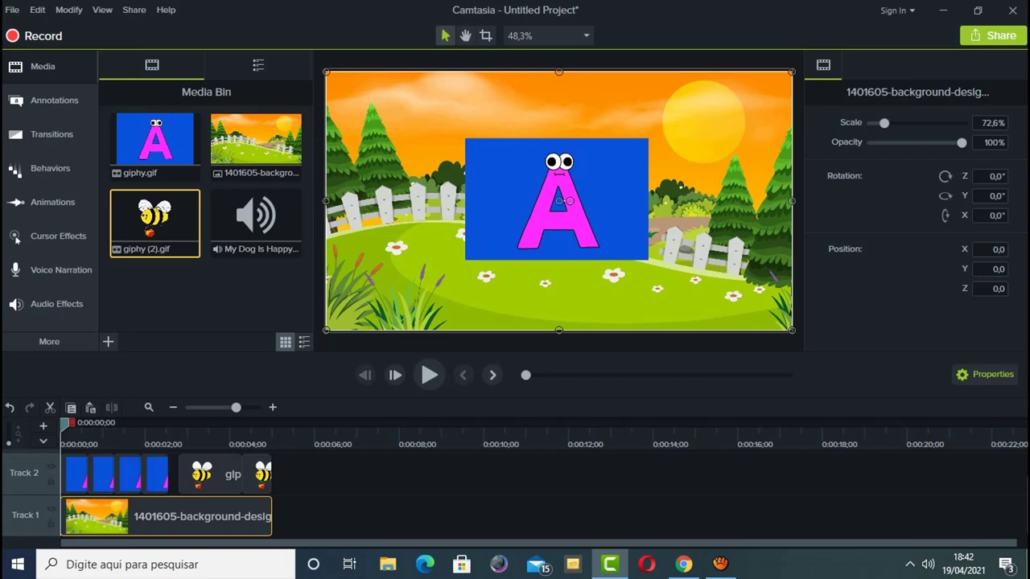
# Play the timeline through the bee clips on Track 2 several times, rewinding the playhead to review their animation.
pyautogui.press('space')
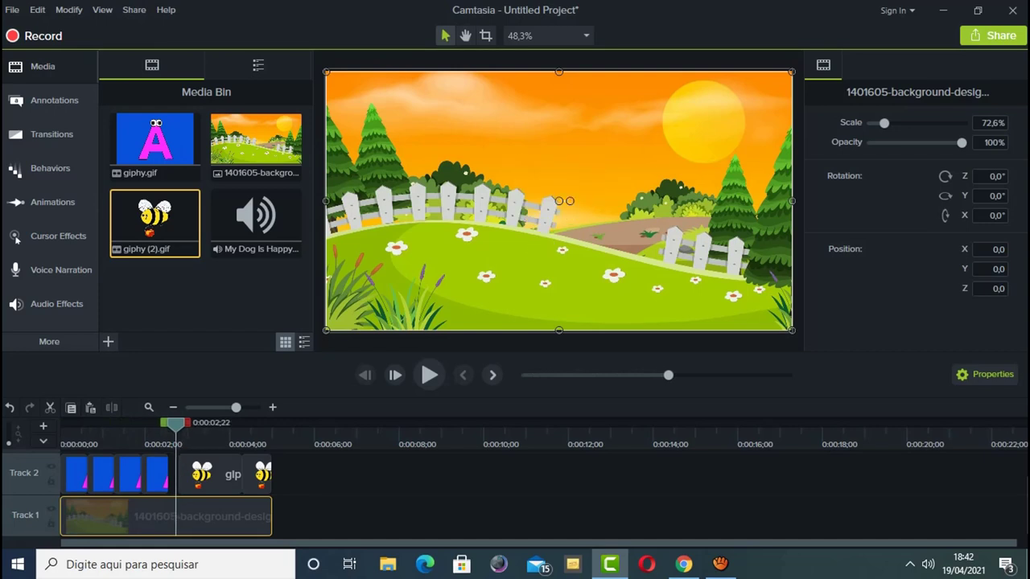
pyautogui.click(429, 375)
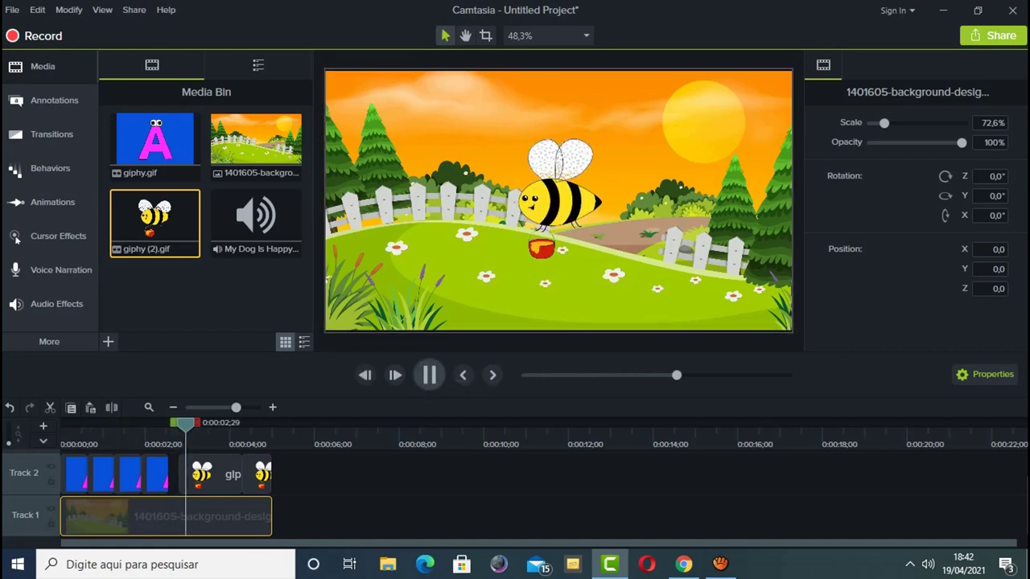
pyautogui.press('space')
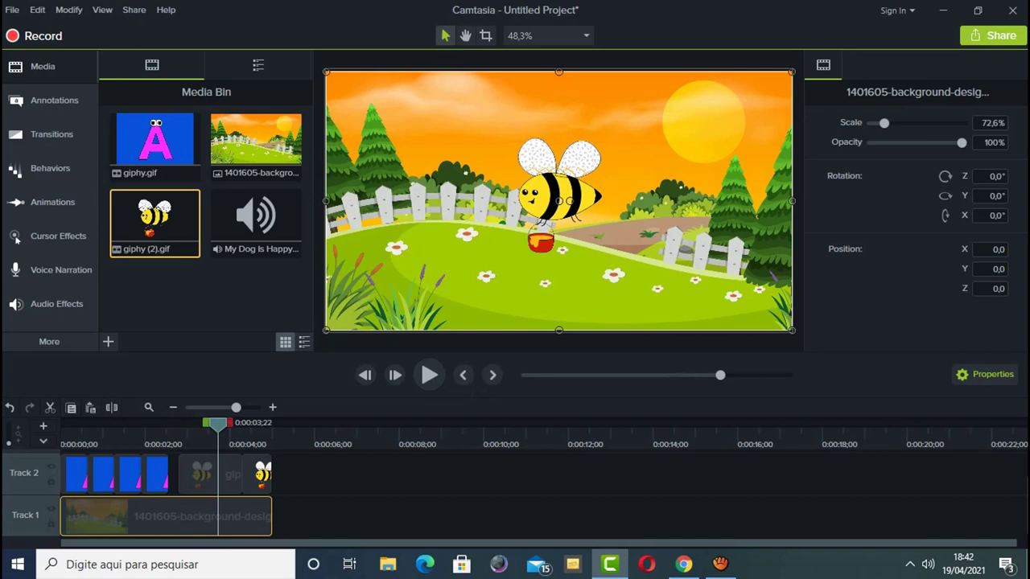
pyautogui.hotkey('ctrl', 'Left')
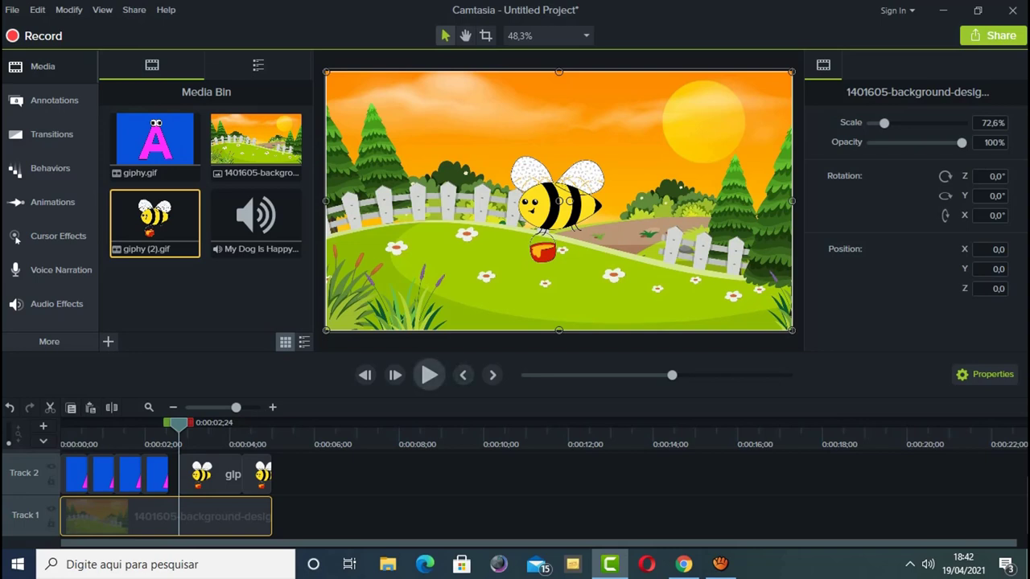
pyautogui.press('space')
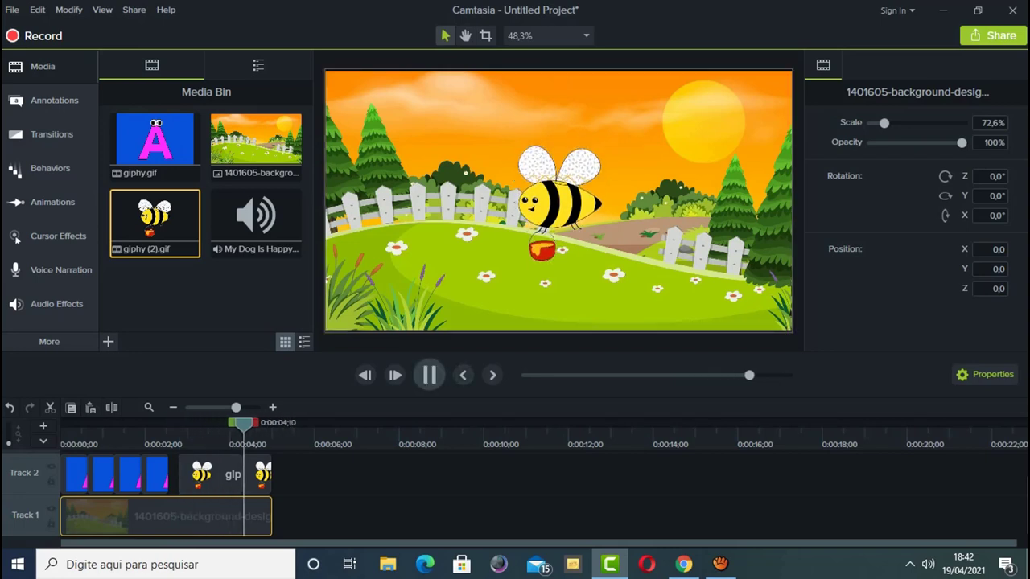
pyautogui.moveTo(273, 423); pyautogui.dragTo(215, 422)
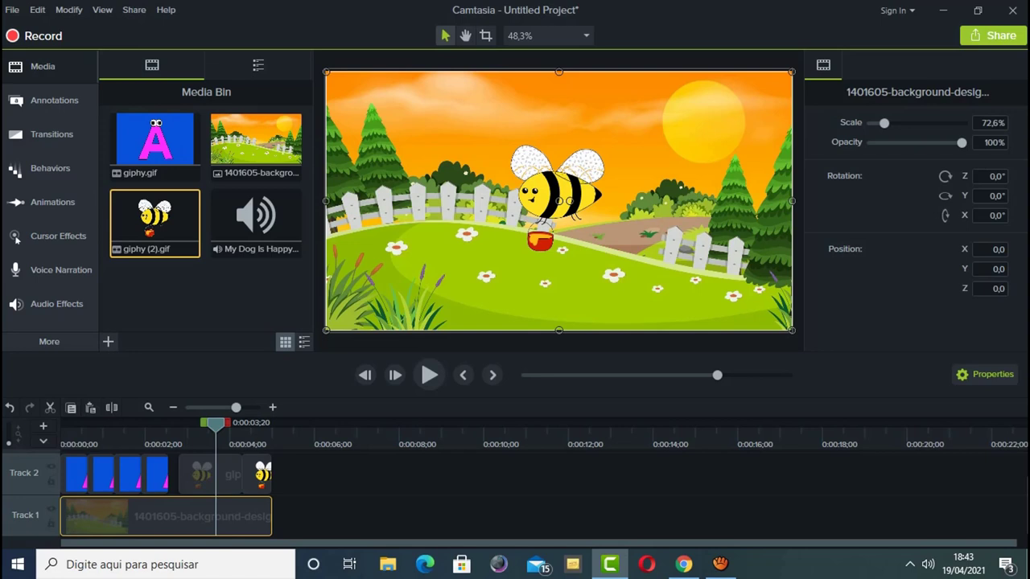
pyautogui.press(',')
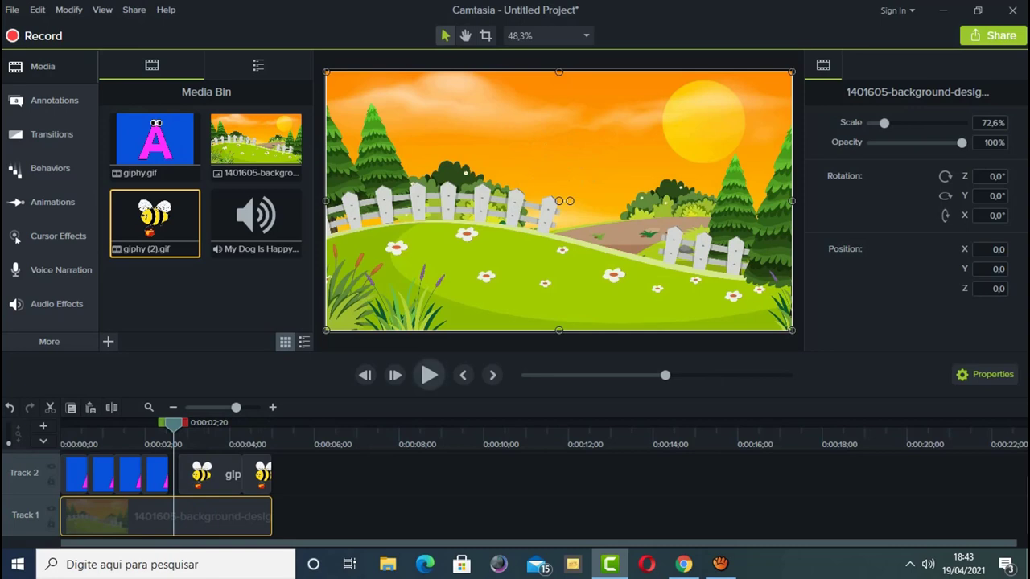
pyautogui.click(429, 375)
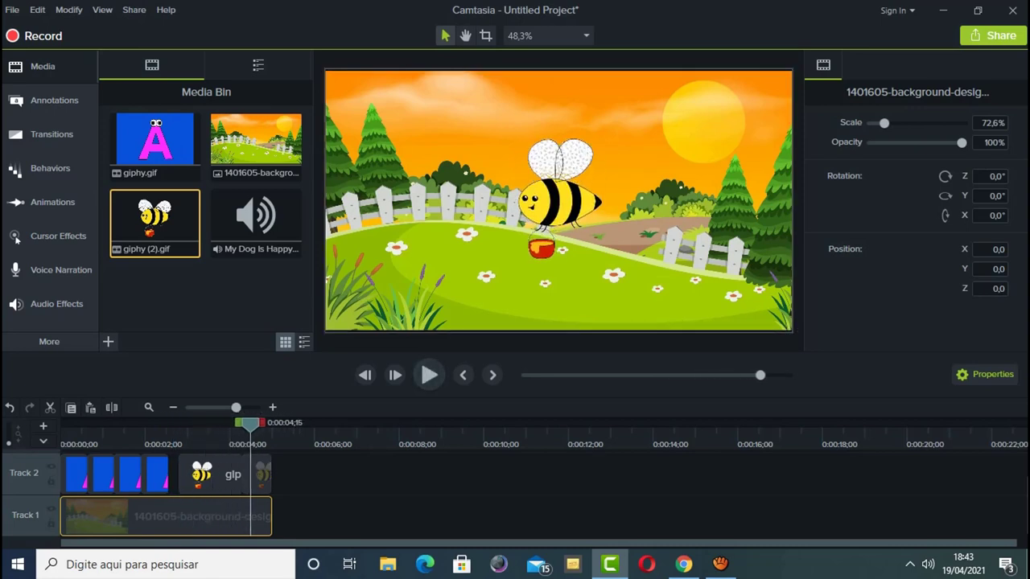
pyautogui.press(',')
pyautogui.press(',')
pyautogui.press(',')
pyautogui.press(',')
pyautogui.press(',')
pyautogui.press(',')
pyautogui.press(',')
pyautogui.press(',')
pyautogui.press(',')
pyautogui.press(',')
pyautogui.press(',')
pyautogui.press(',')
pyautogui.press(',')
pyautogui.press(',')
pyautogui.press(',')
pyautogui.press(',')
pyautogui.press(',')
pyautogui.press(',')
pyautogui.press(',')
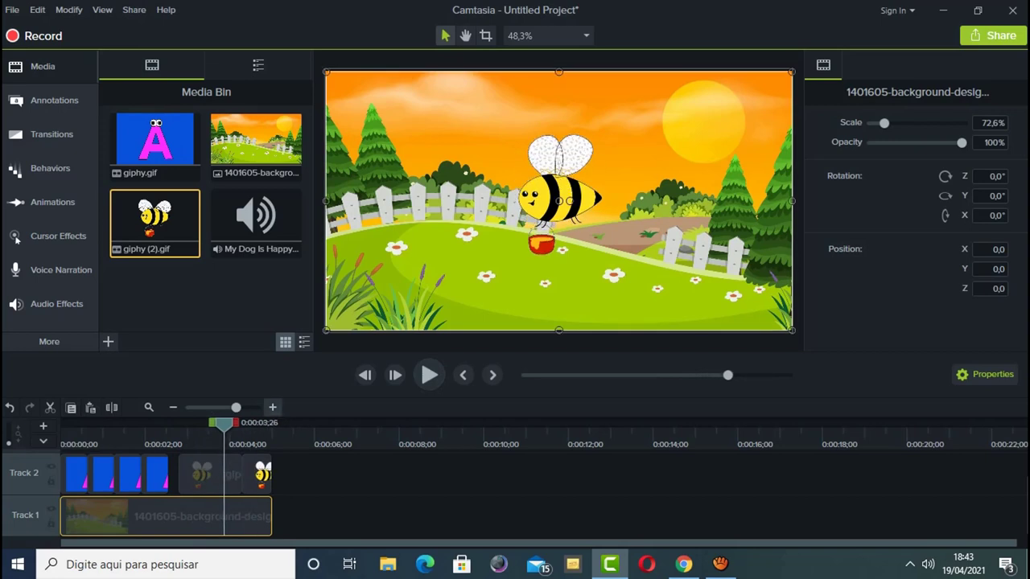
# Return the playhead to the start, open Voice Narration and check the available microphones.
pyautogui.hotkey('ctrl', 'Home')
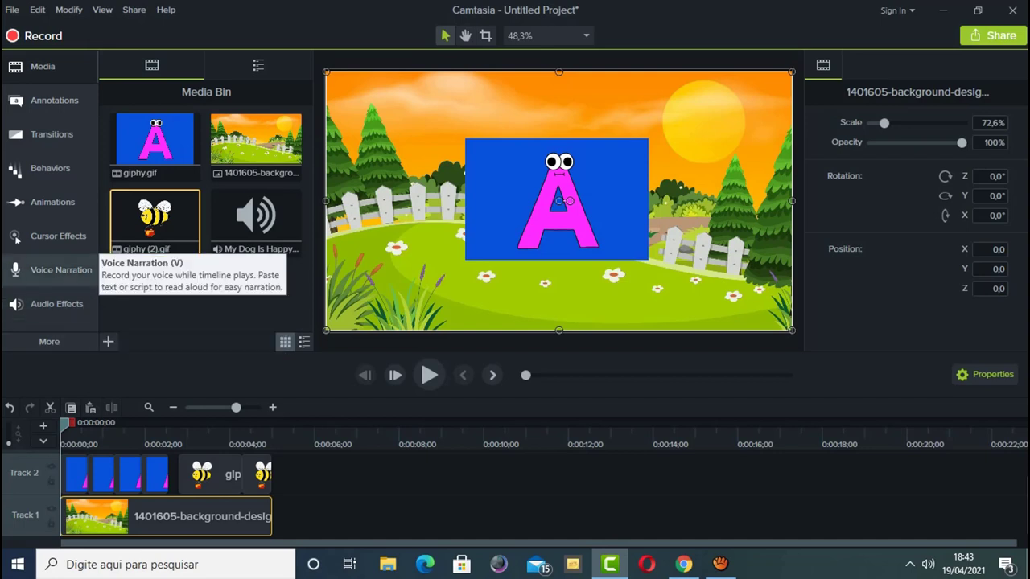
pyautogui.click(20, 270)
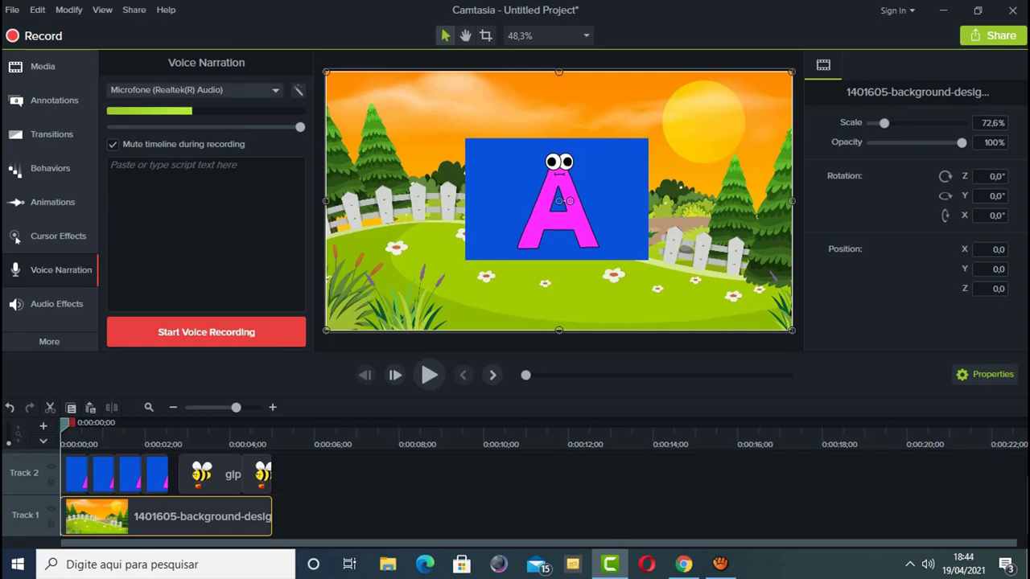
pyautogui.click(193, 90)
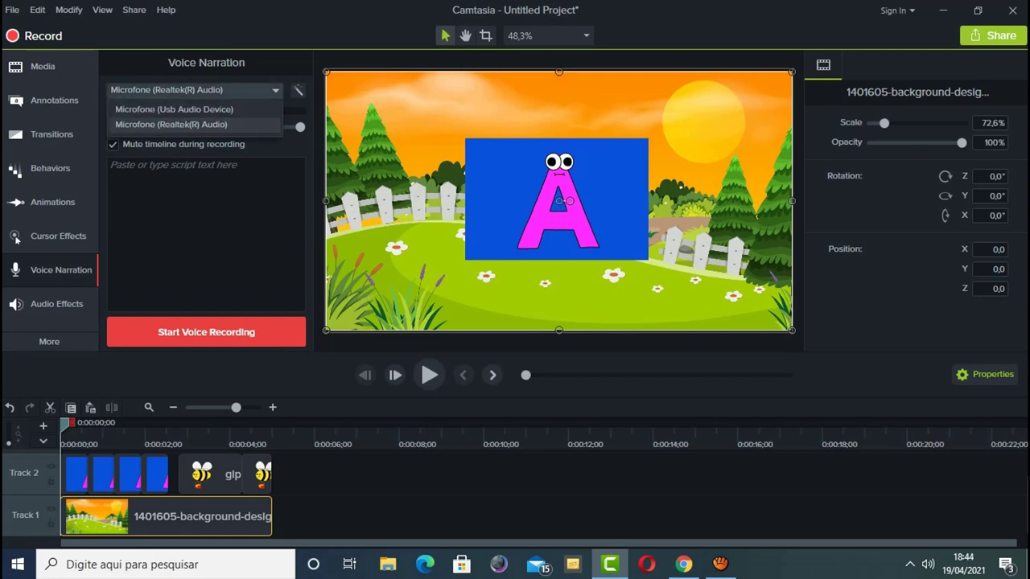
pyautogui.press('Escape')
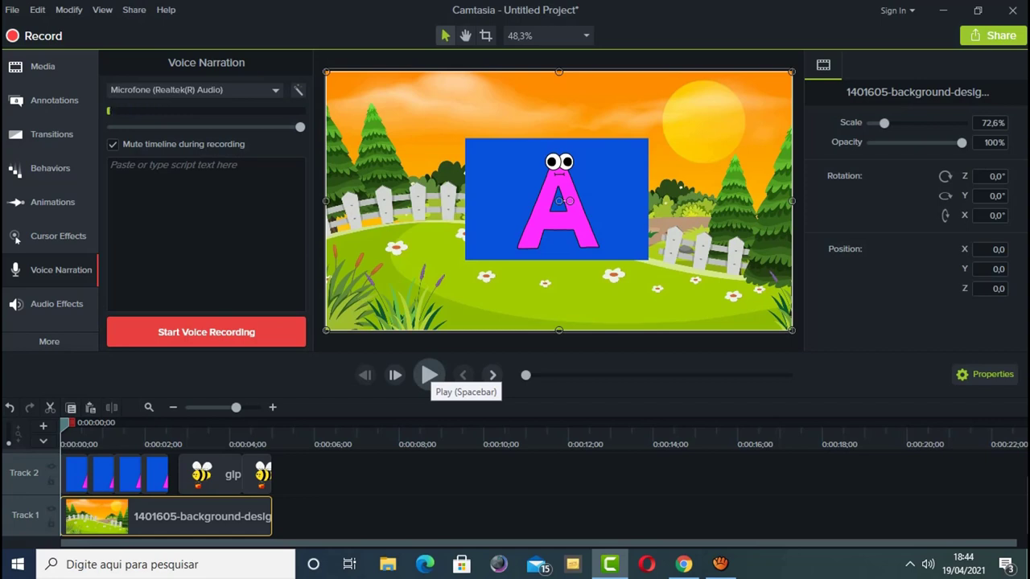
# Play the timeline over the letter A clips and move the playhead back to about 0:00:01;01.
pyautogui.click(429, 375)
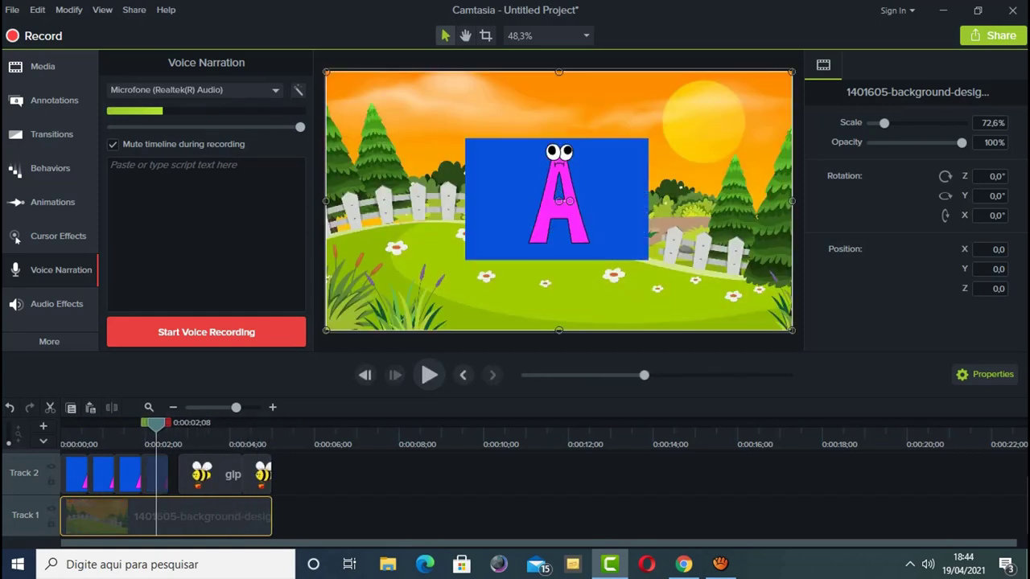
pyautogui.moveTo(157, 423); pyautogui.dragTo(104, 423)
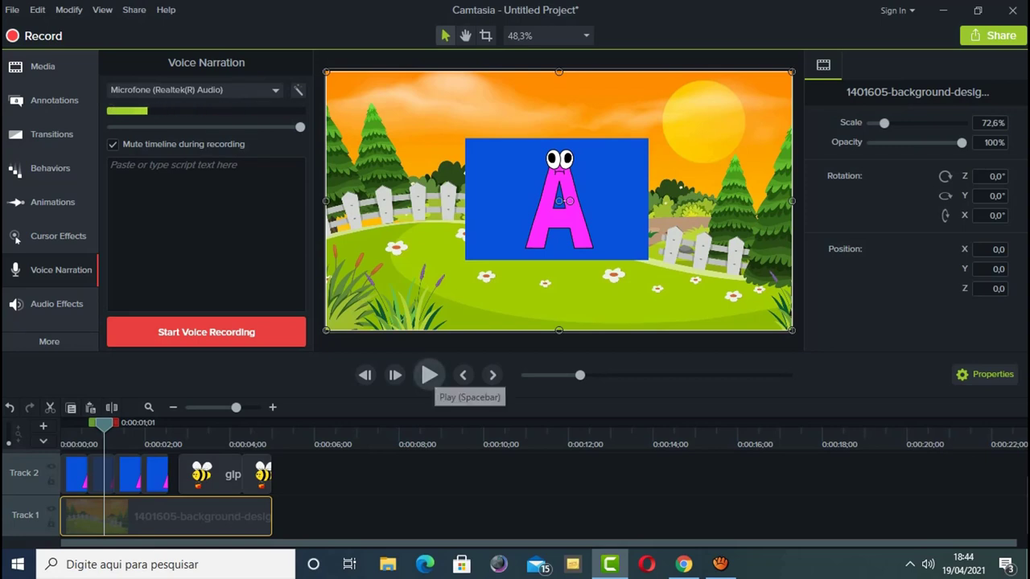
# Play the letter A clips on Track 2, first from the current frame and again from the start of the timeline.
pyautogui.click(429, 375)
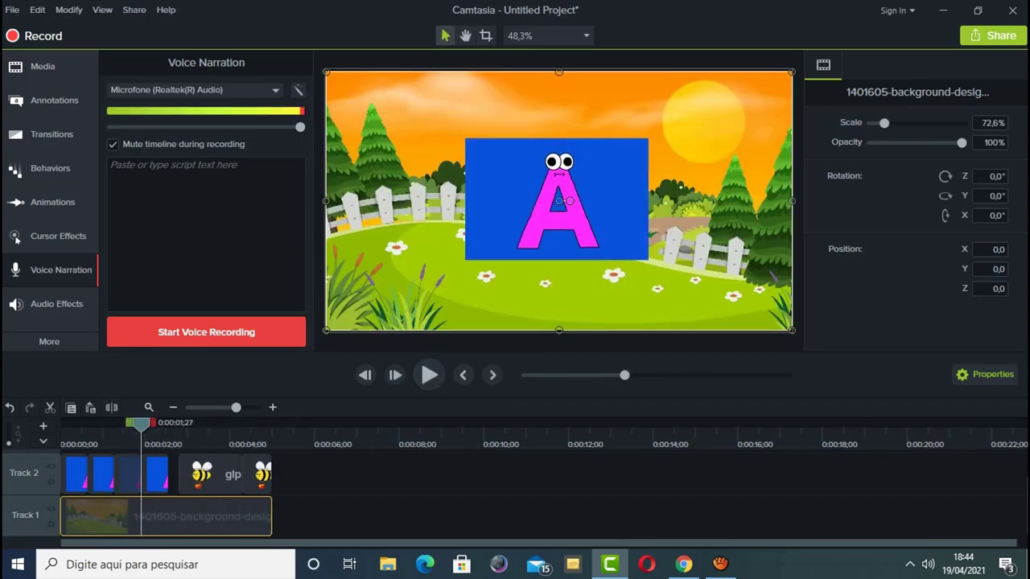
pyautogui.hotkey('ctrl', 'Home')
pyautogui.press('space')
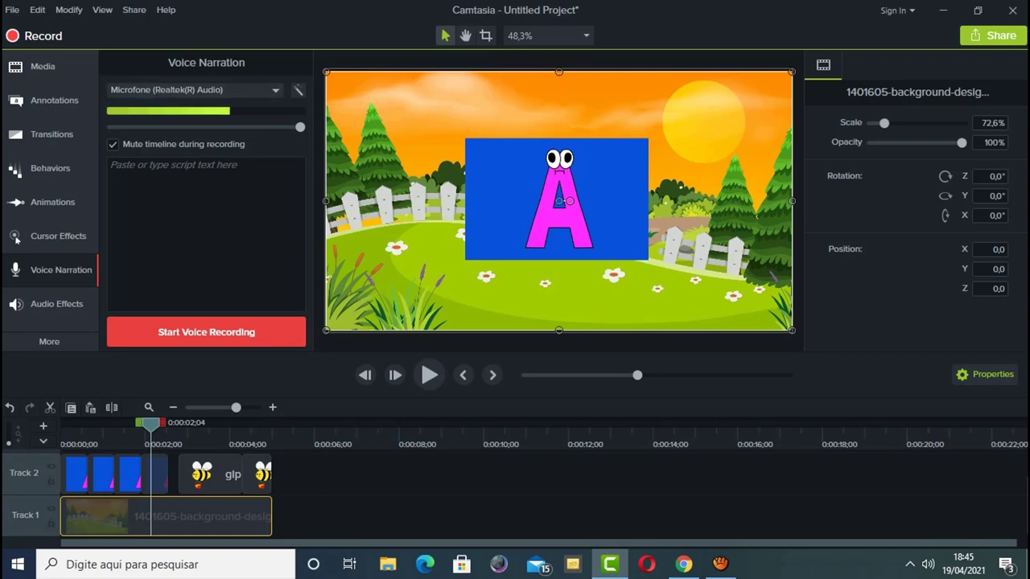
# Start exporting the video to a local file and choose the MP4 only (up to 720p) preset.
pyautogui.click(993, 36)
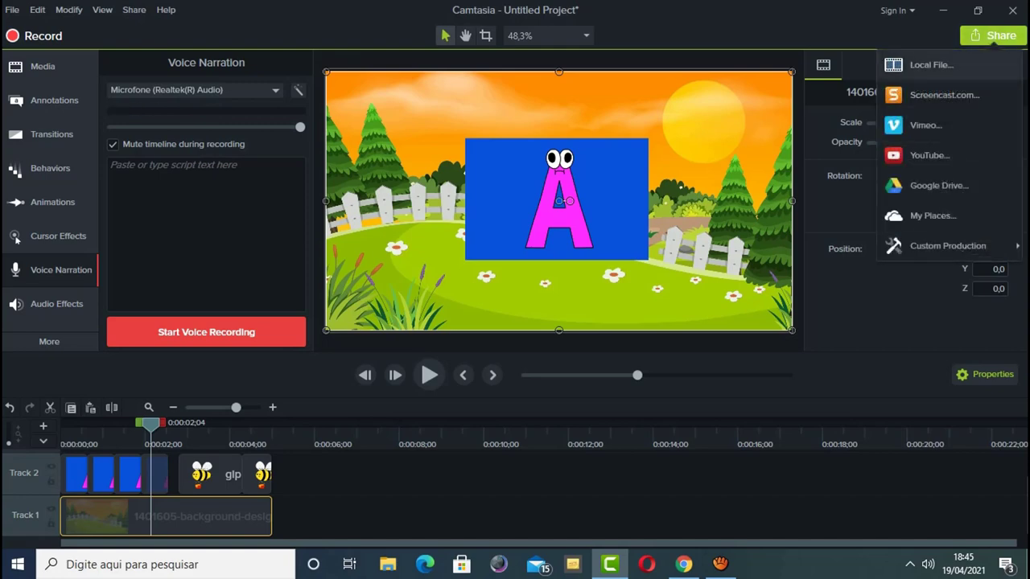
pyautogui.press('Return')
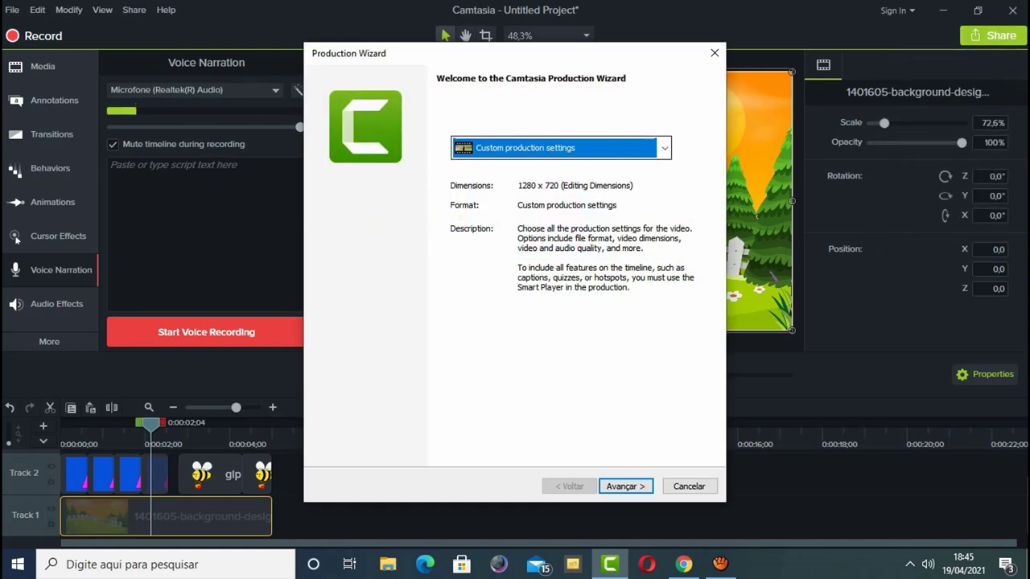
pyautogui.hotkey('alt', 'Down')
pyautogui.press('Home')
pyautogui.press('Down')
pyautogui.press('Down')
pyautogui.press('Down')
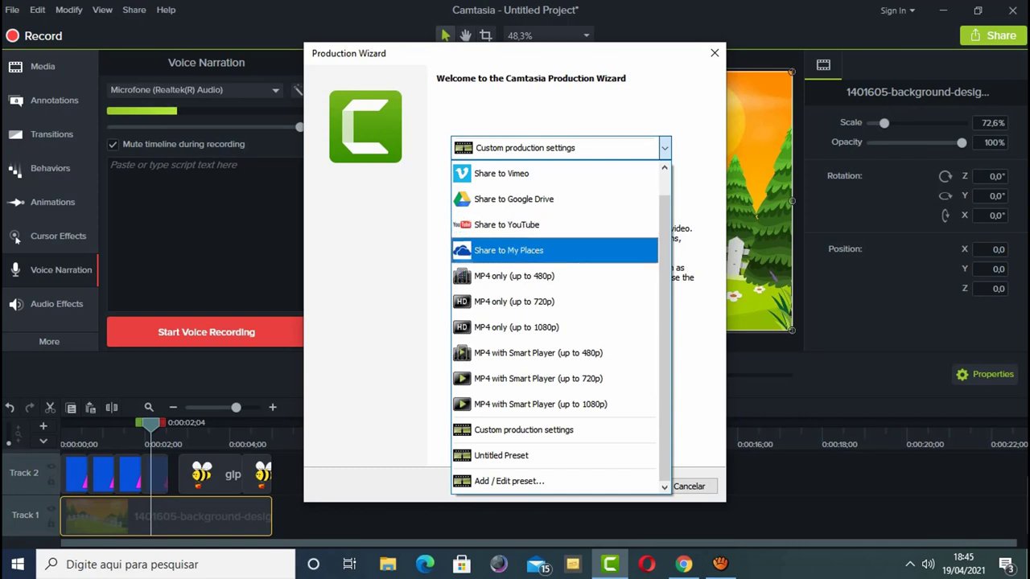
pyautogui.press('Down')
pyautogui.press('Down')
pyautogui.press('Return')
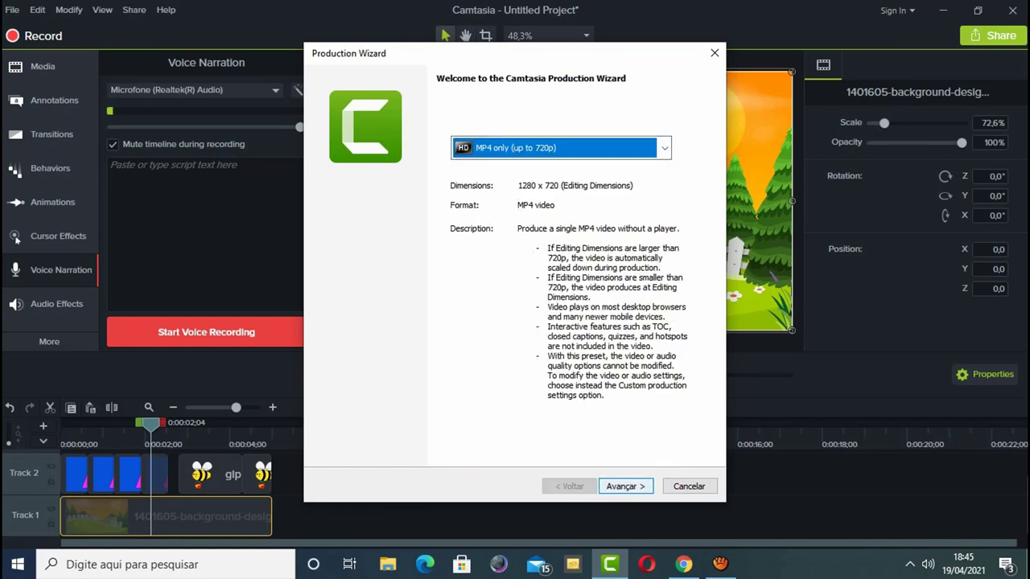
# Continue to the save settings, turn off organizing produced files into sub-folders, and close the Production Wizard without producing the video.
pyautogui.press('Return')
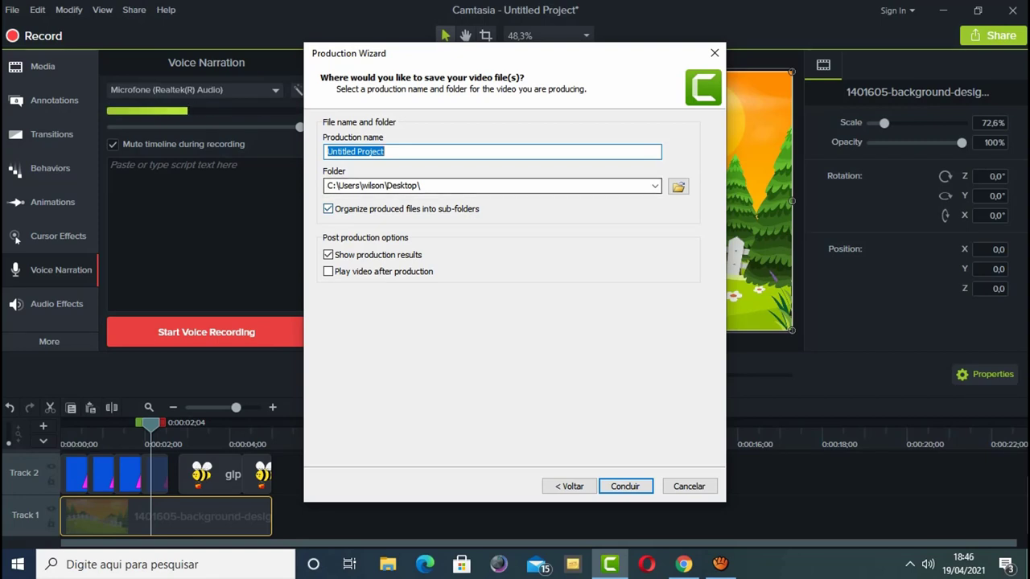
pyautogui.click(327, 209)
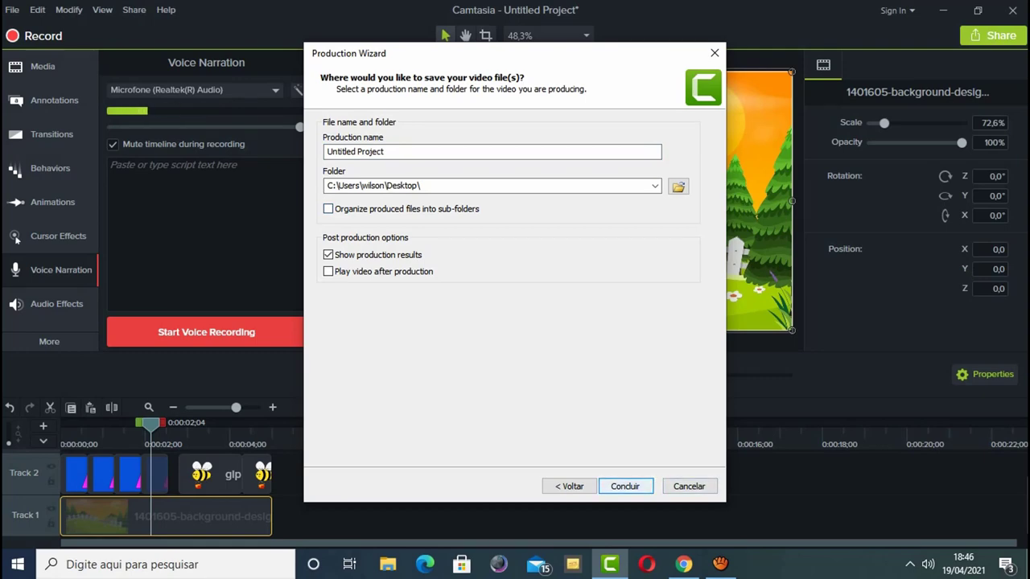
pyautogui.click(714, 53)
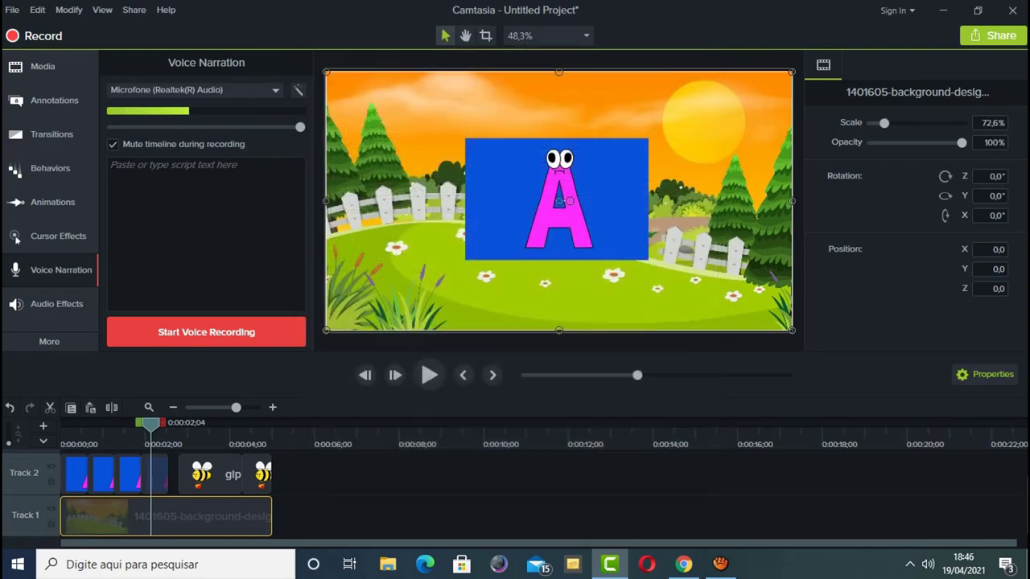